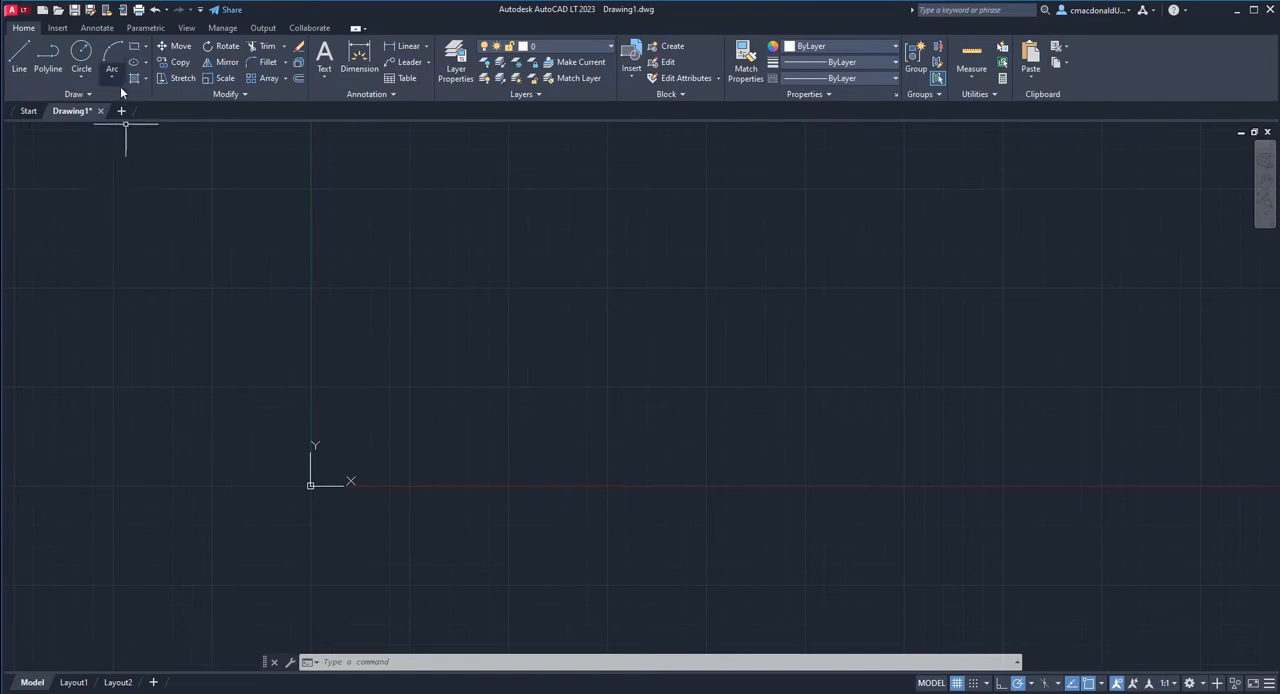
# Draw a horizontal line segment 1500 units long to the right from a freely picked start point above the X axis.
pyautogui.click(19, 64)
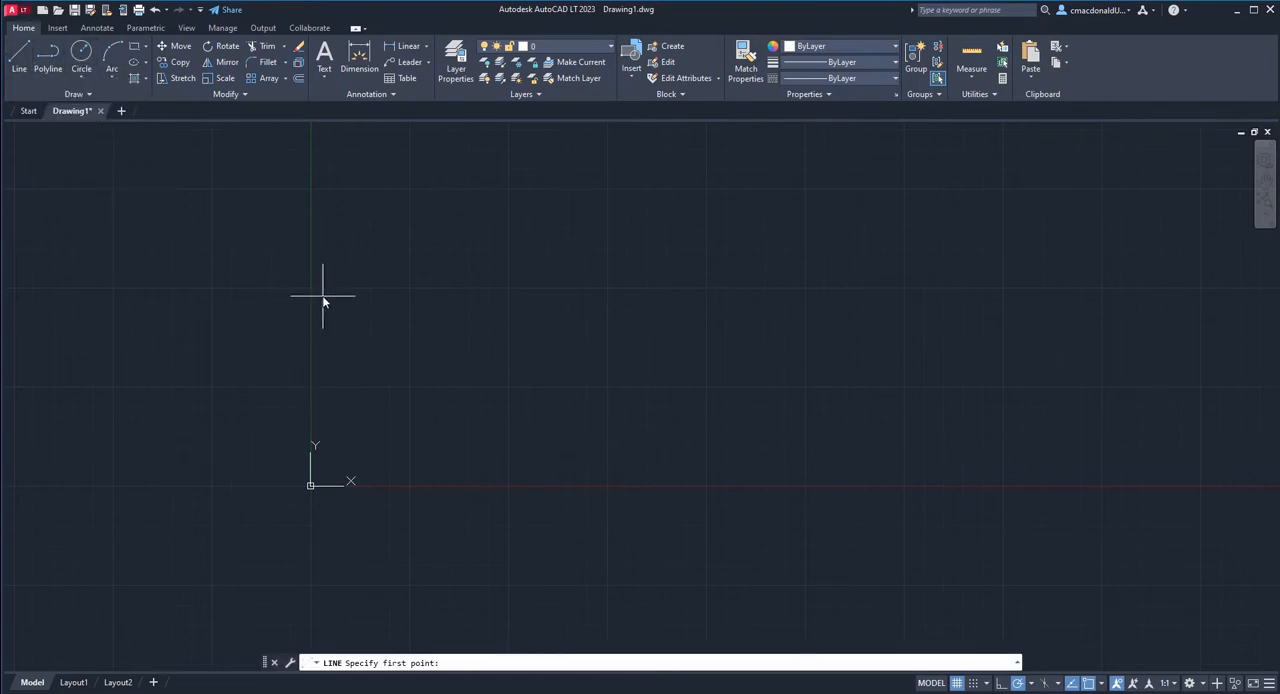
pyautogui.press('Escape')
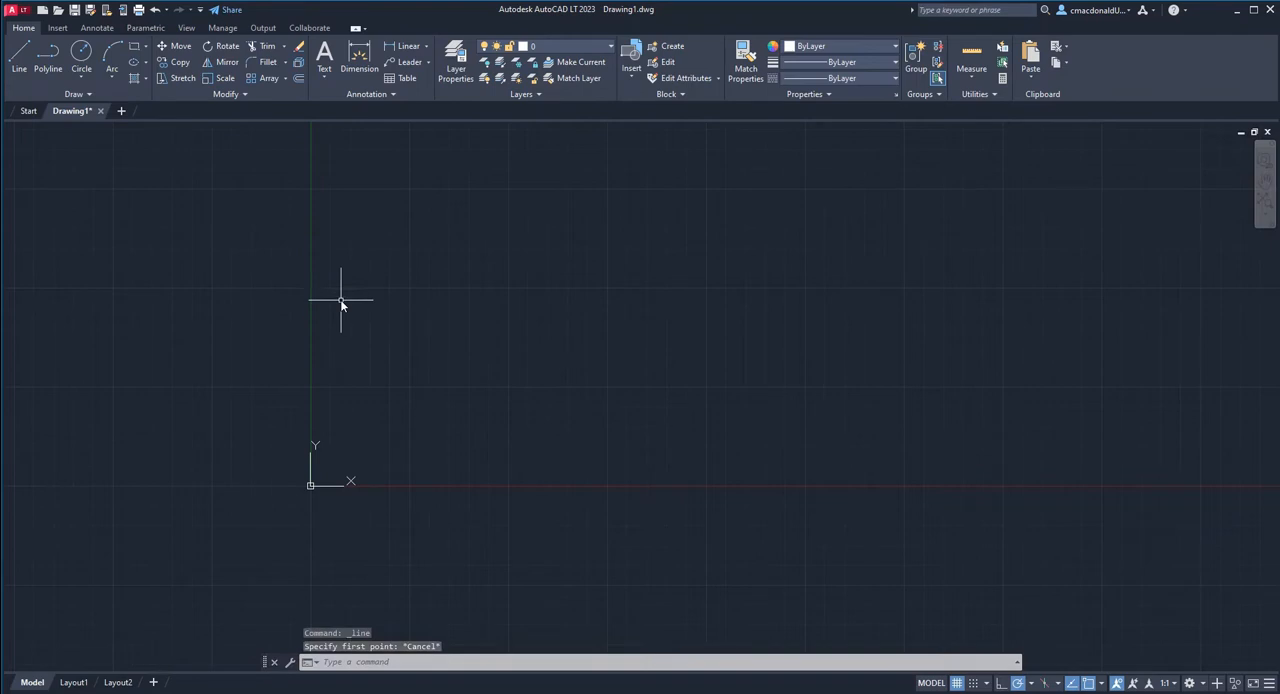
pyautogui.write('1')
pyautogui.press('Return')
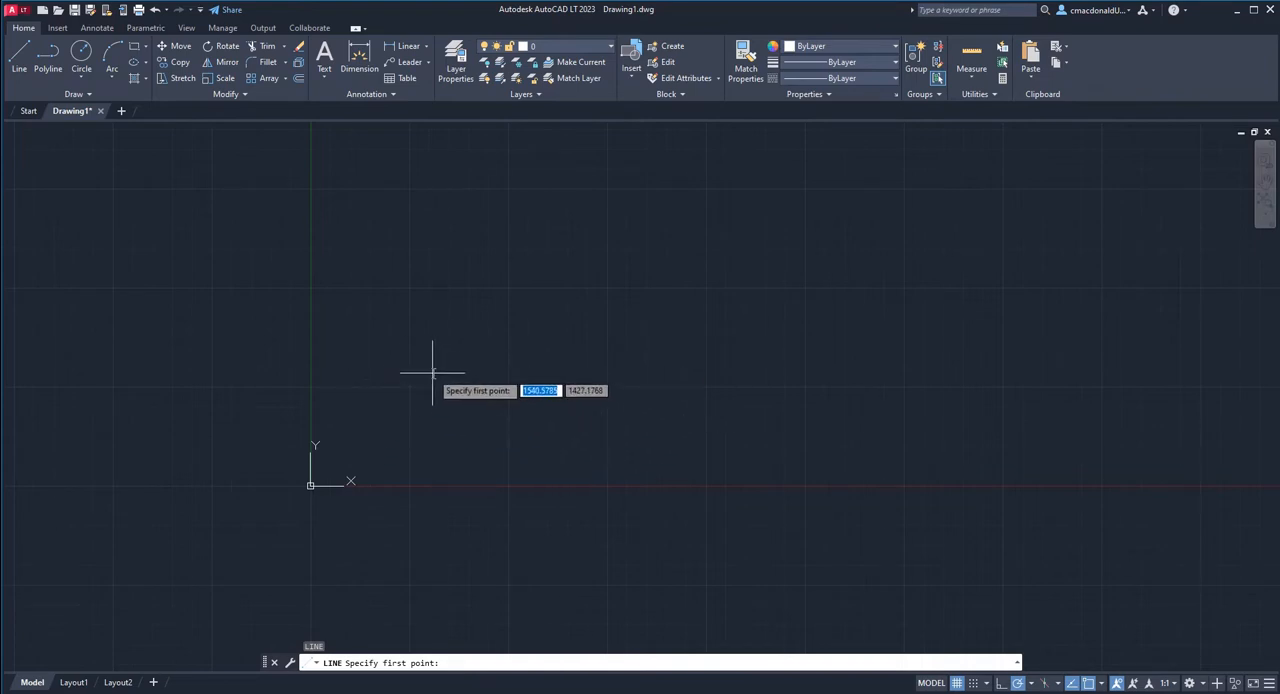
pyautogui.click(432, 374)
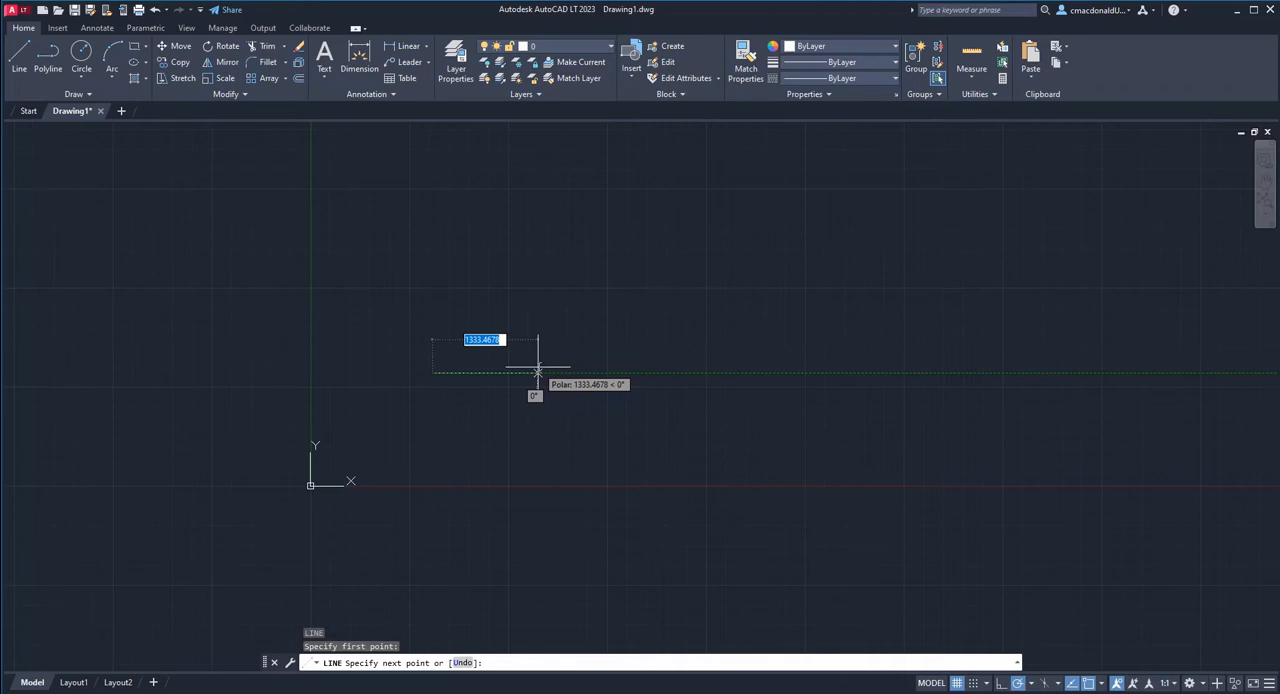
pyautogui.press('Escape')
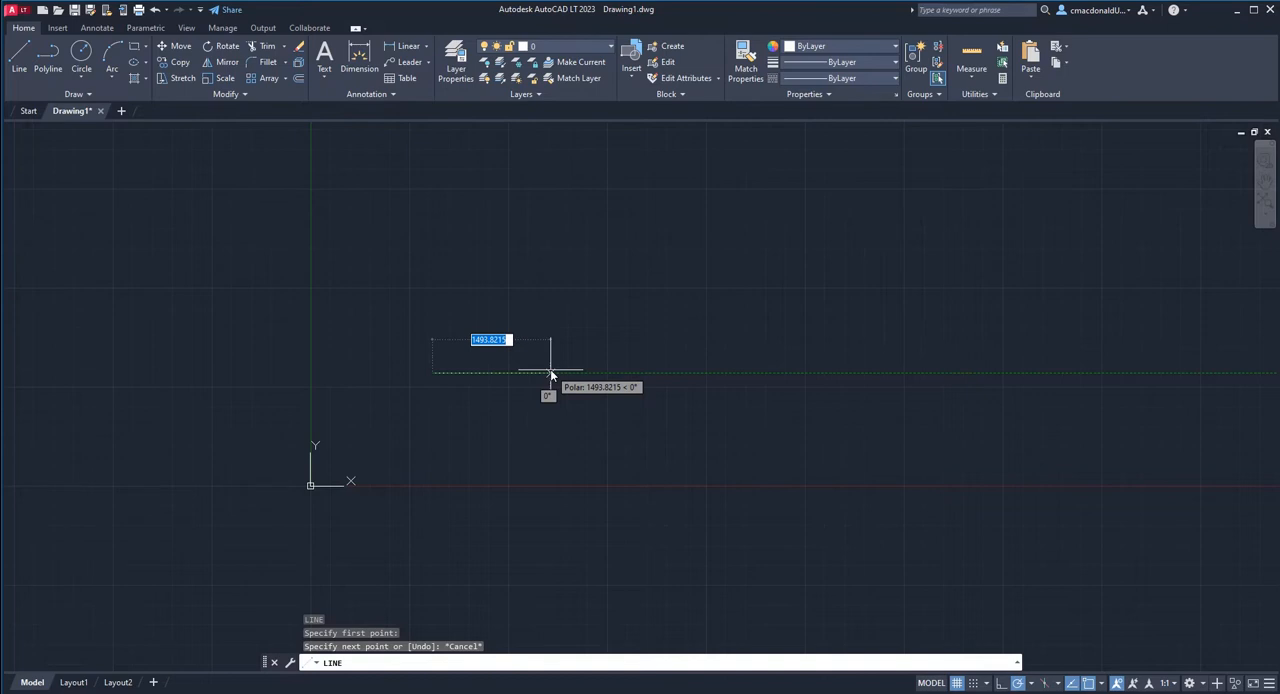
pyautogui.write('150')
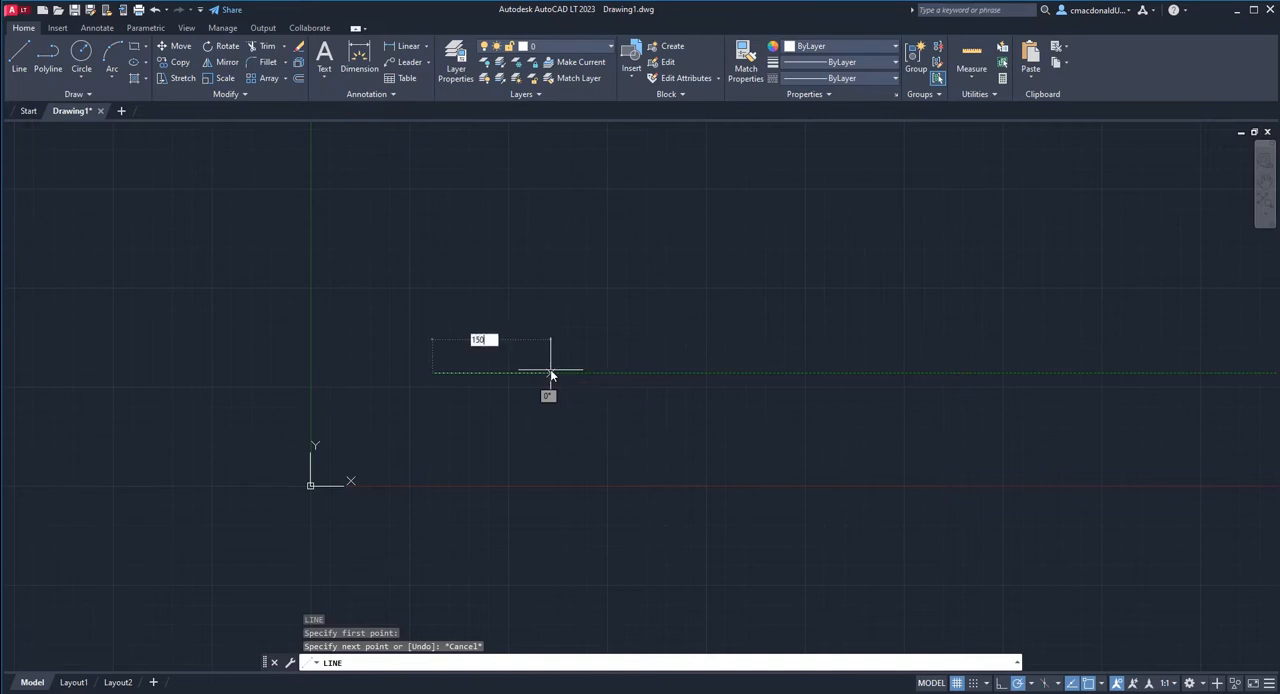
pyautogui.write('0')
pyautogui.press('Return')
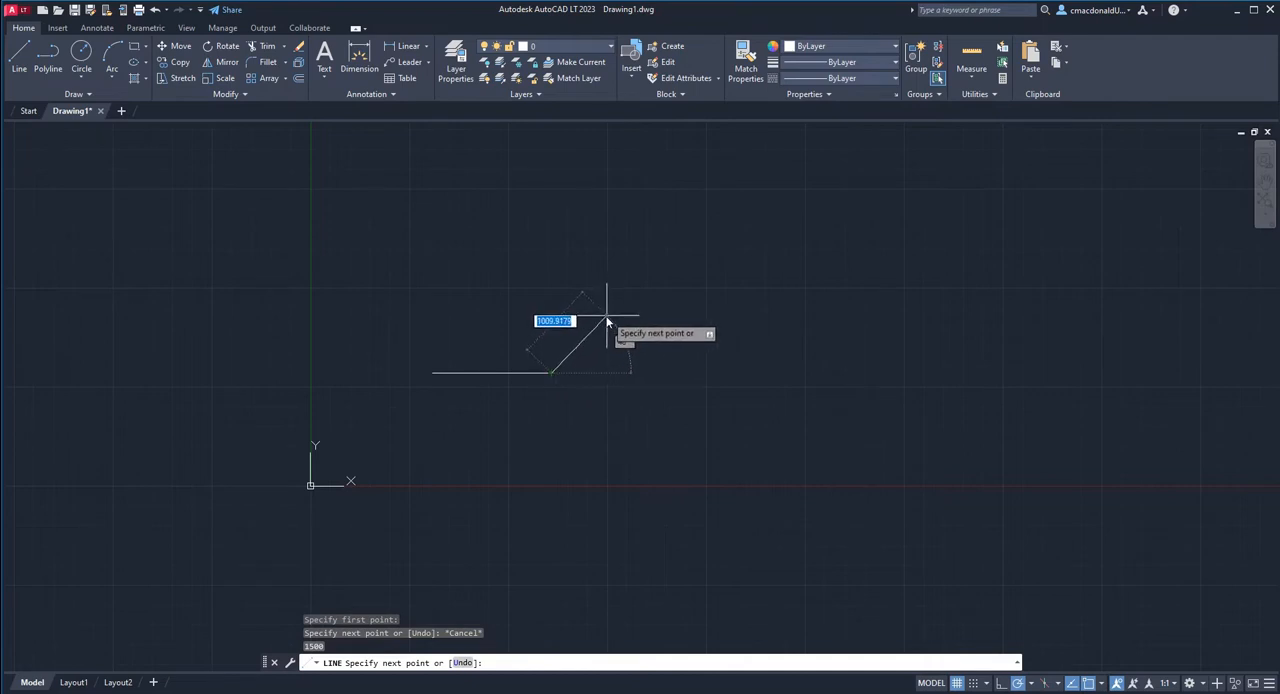
# Continue from the line's right end with a vertical segment 500 units up and a horizontal segment 2000 units to the left.
pyautogui.scroll(2, 587, 311)
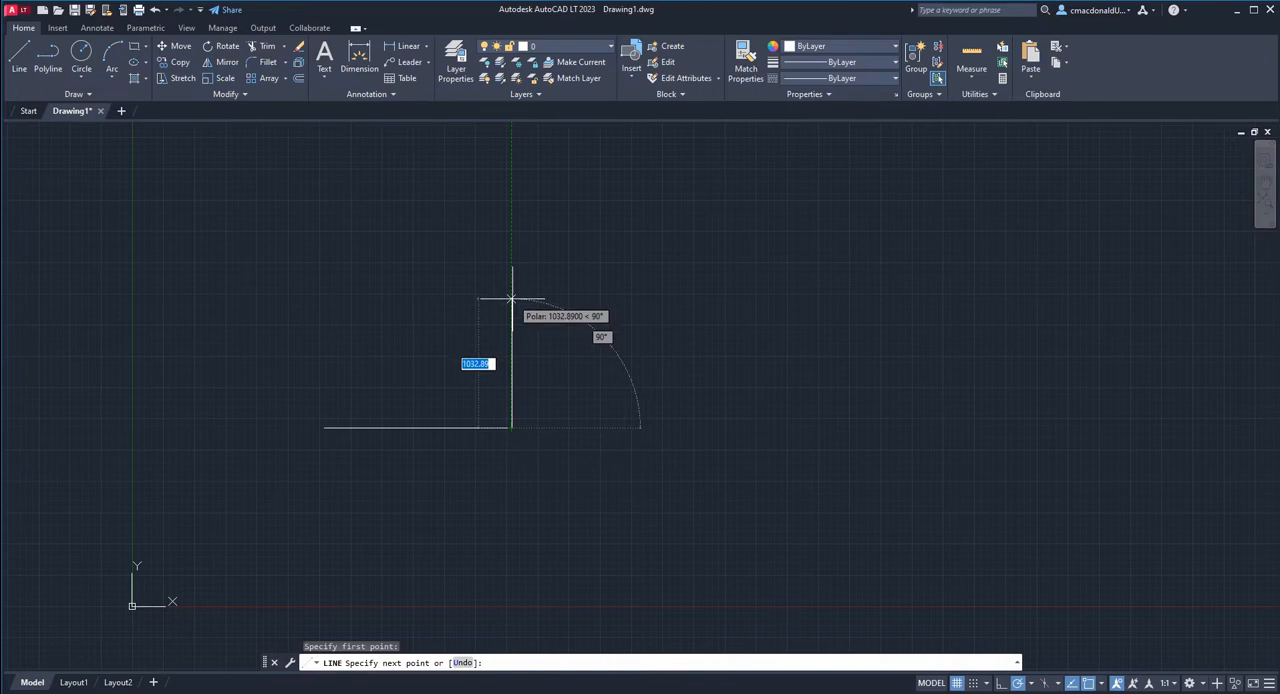
pyautogui.write('500')
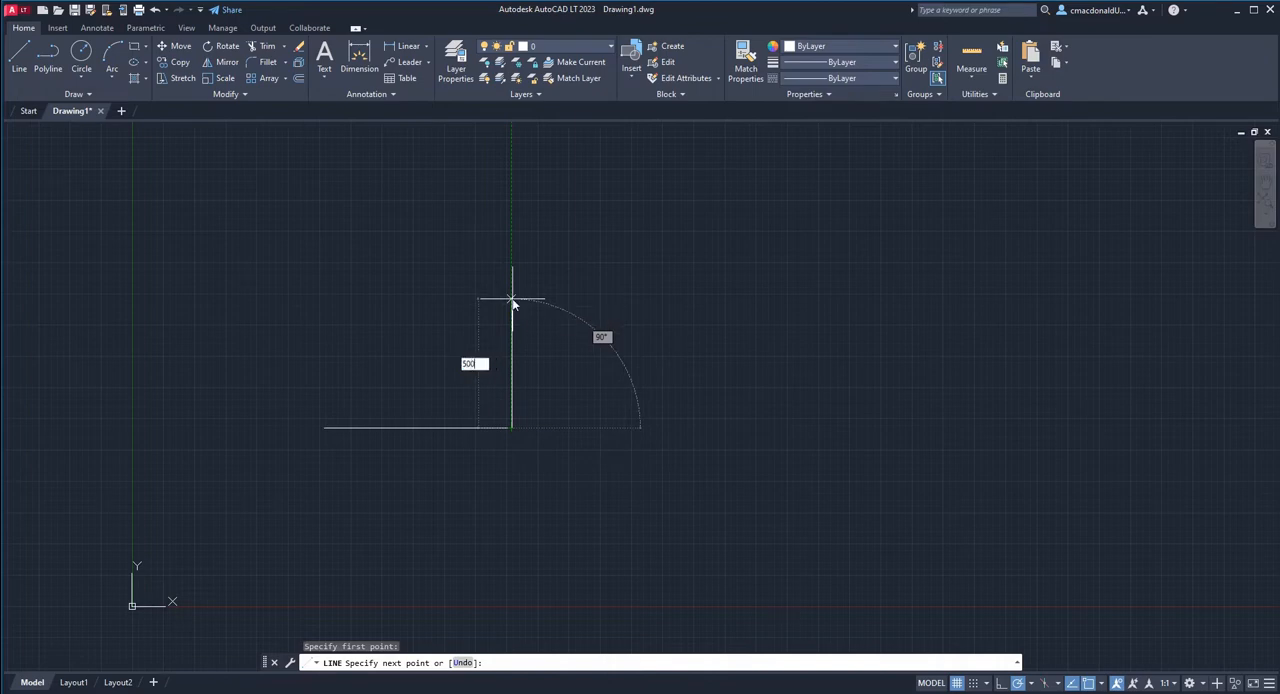
pyautogui.press('Return')
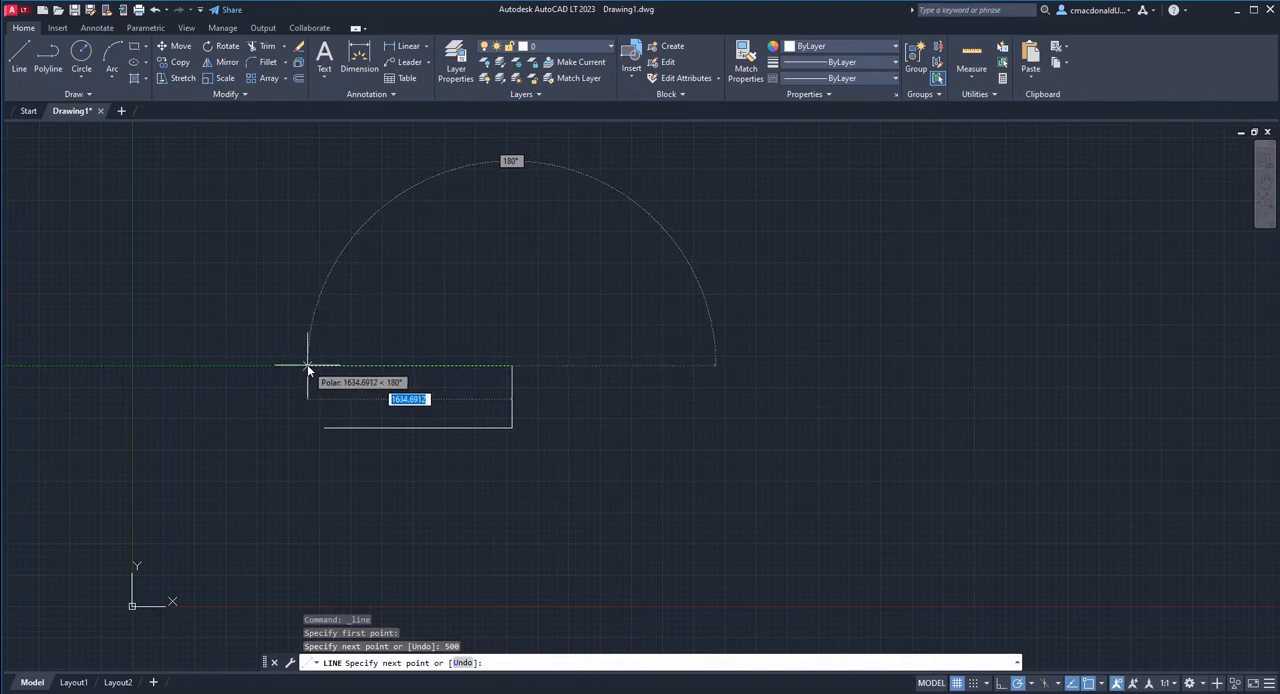
pyautogui.write('2000')
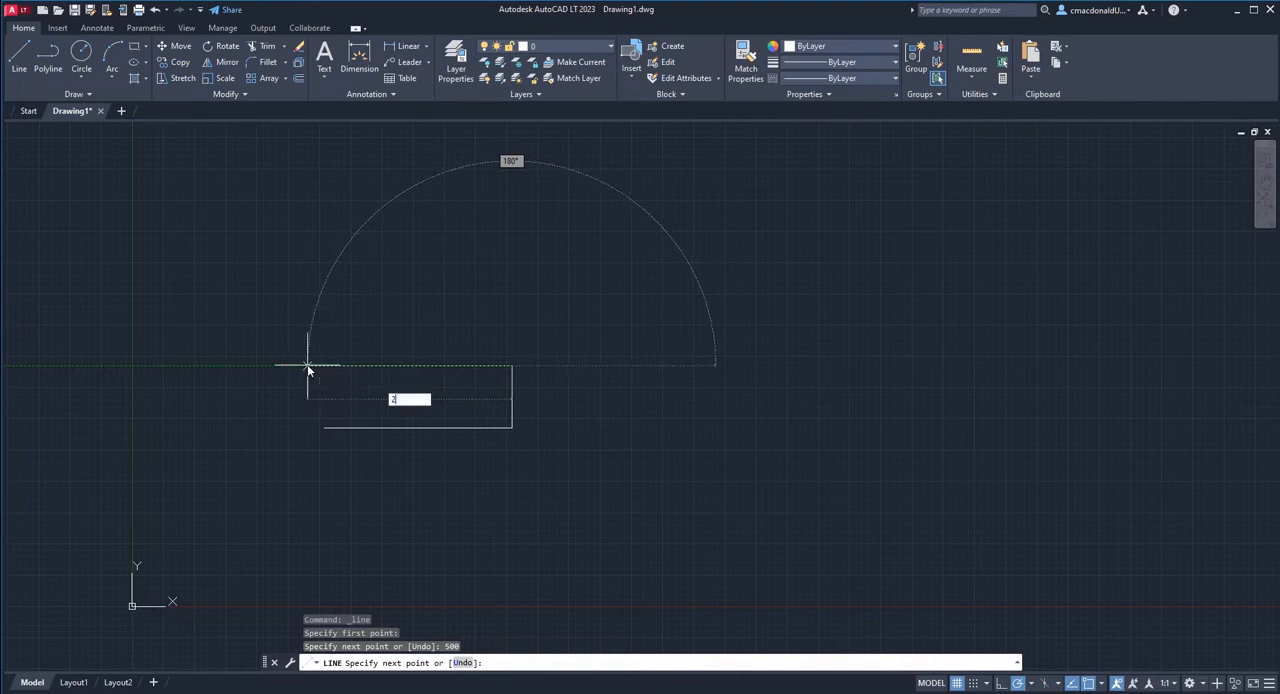
pyautogui.press('Return')
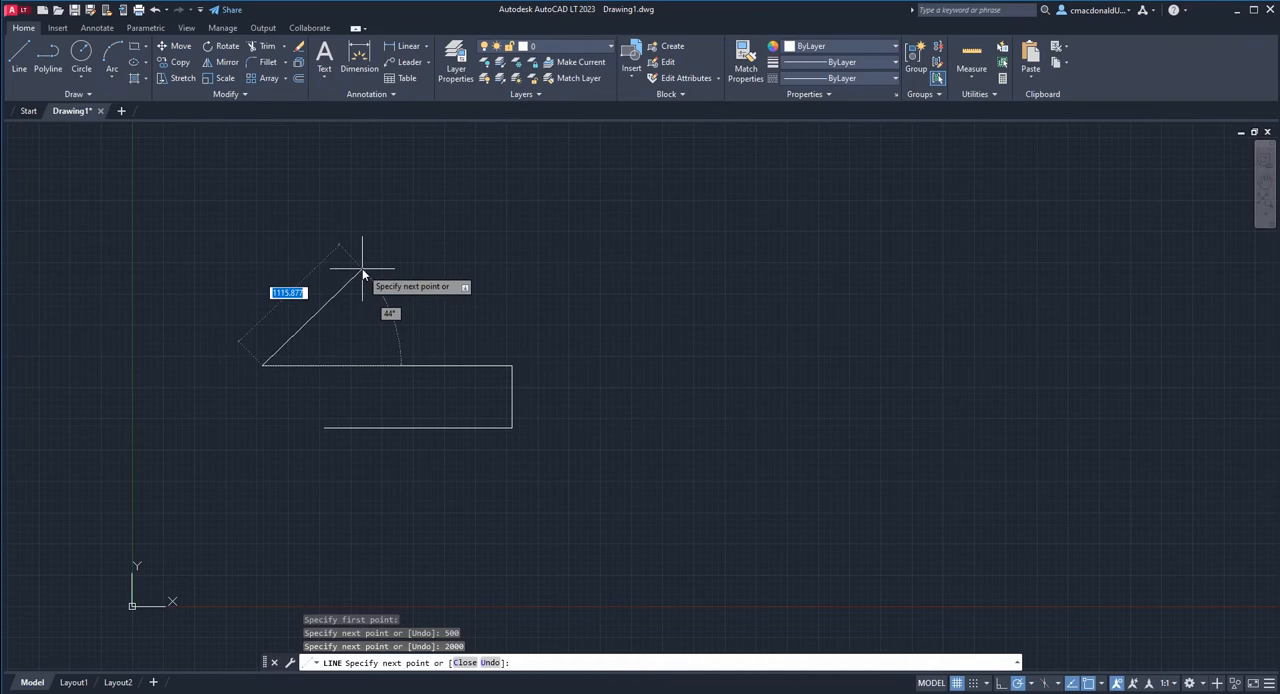
# Add a diagonal segment 4000 units long up to the right at about 44°, followed by a vertical segment 1500 units down.
pyautogui.write('4000')
pyautogui.press('Return')
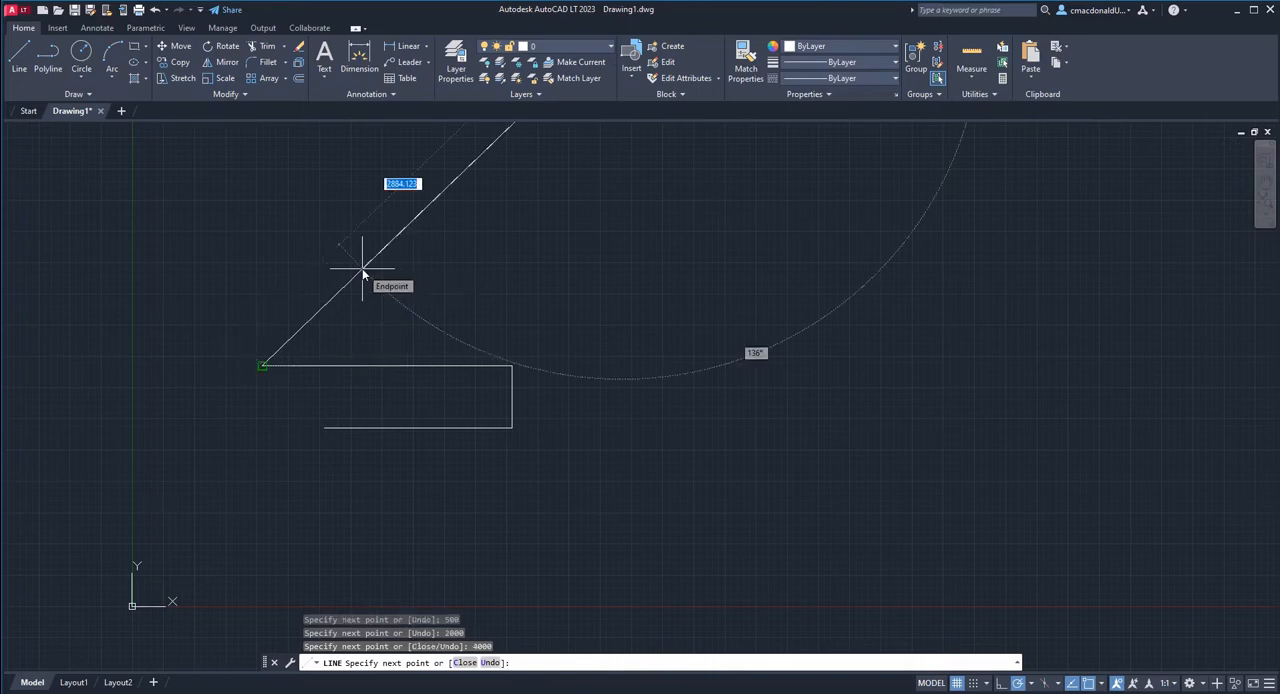
pyautogui.scroll(-5, 370, 312)
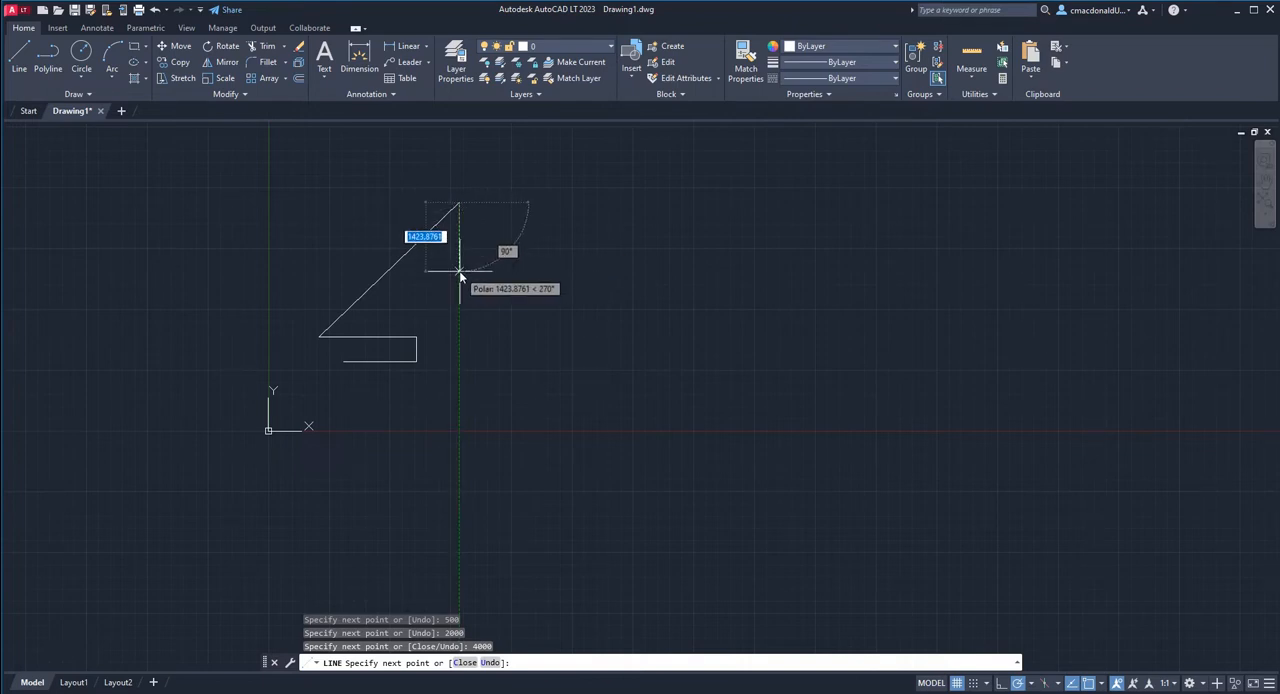
pyautogui.write('1500')
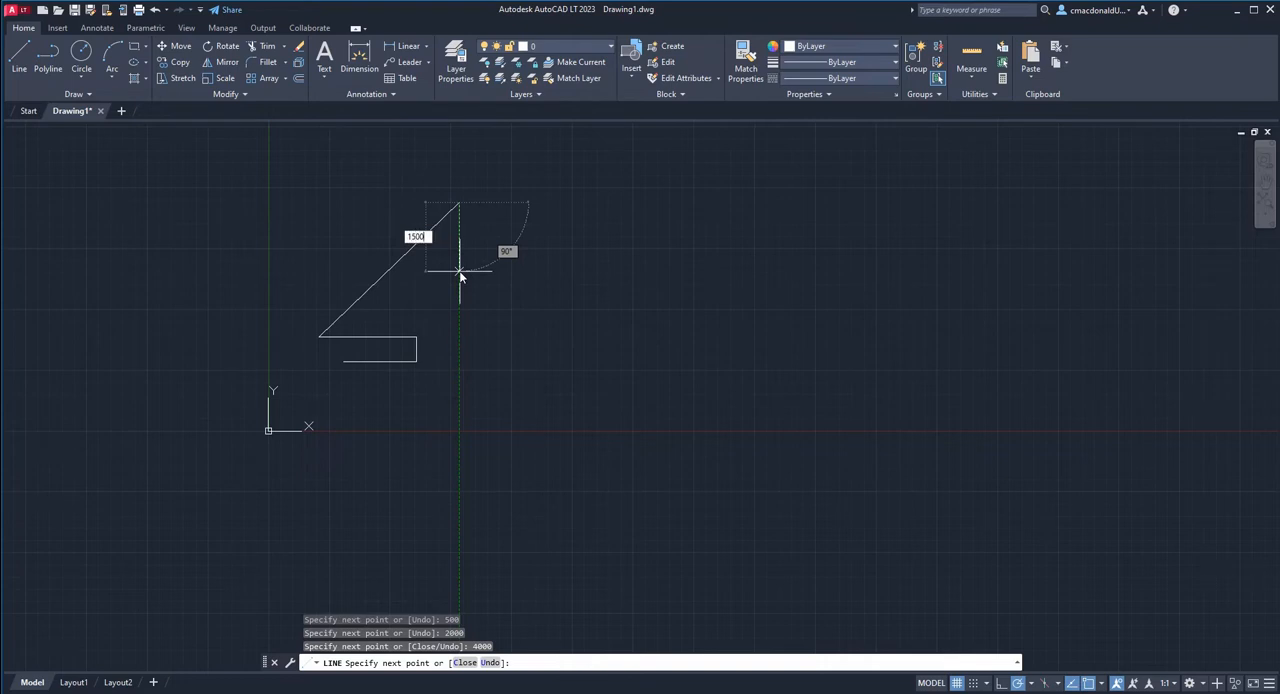
pyautogui.press('Return')
# Add a 500-unit segment from the lower end of the 1500-unit vertical, locked at 45° with an angle override.
pyautogui.scroll(4, 462, 258)
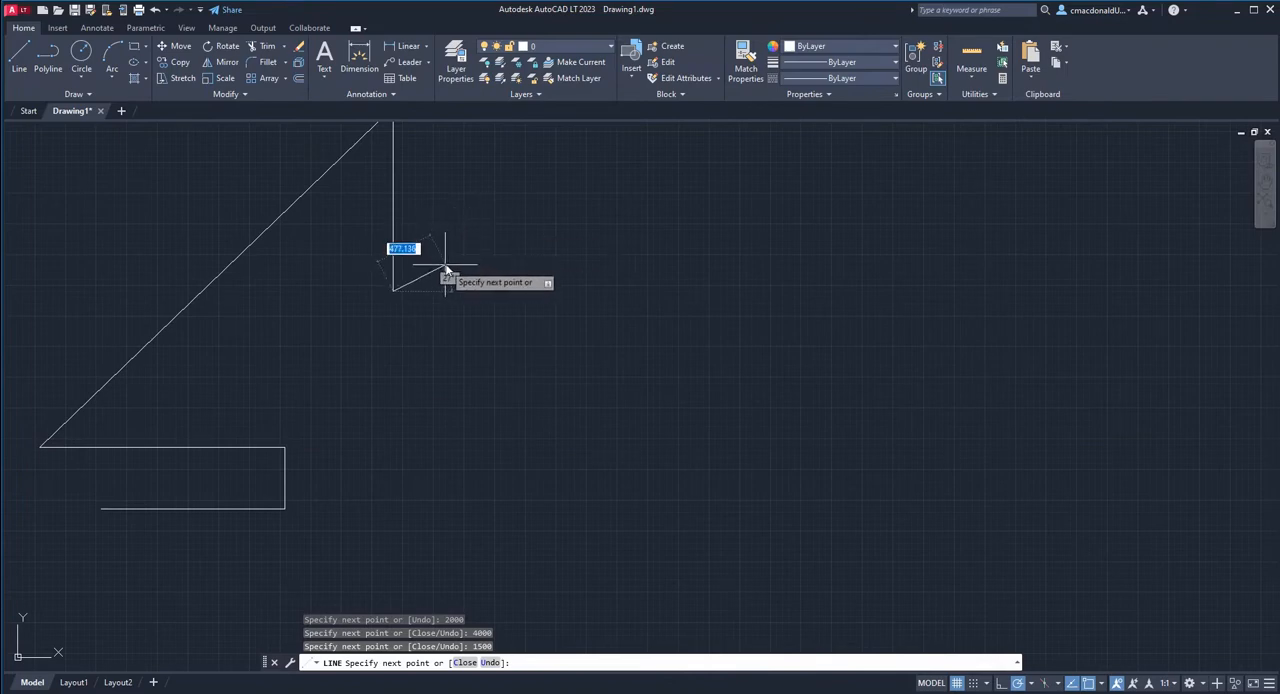
pyautogui.moveTo(447, 269); pyautogui.dragTo(540, 335, button='middle')
pyautogui.scroll(2, 540, 335)
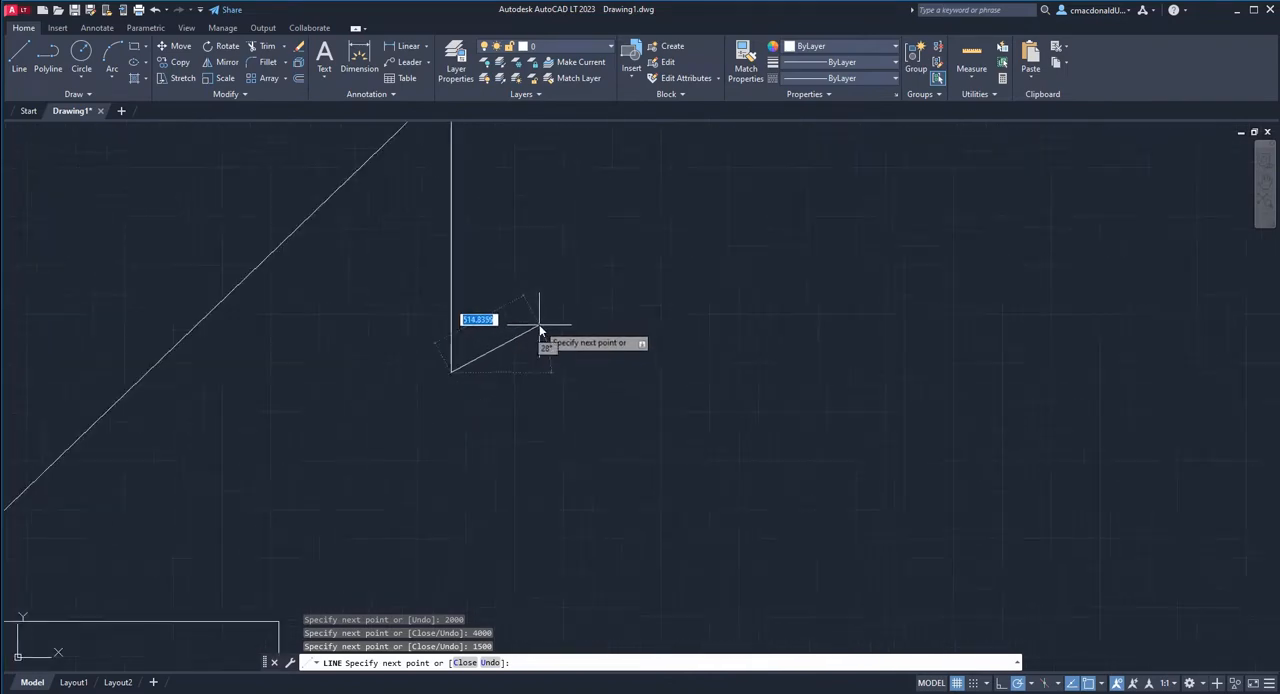
pyautogui.scroll(-2, 524, 321)
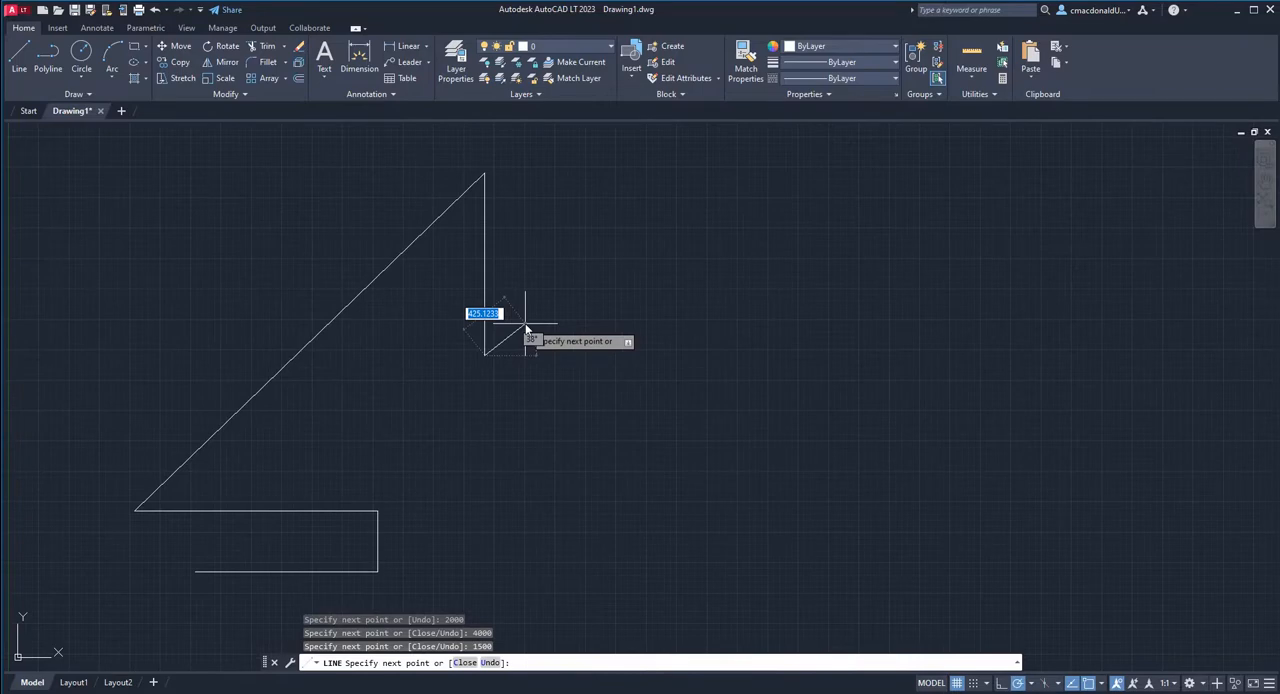
pyautogui.write('<')
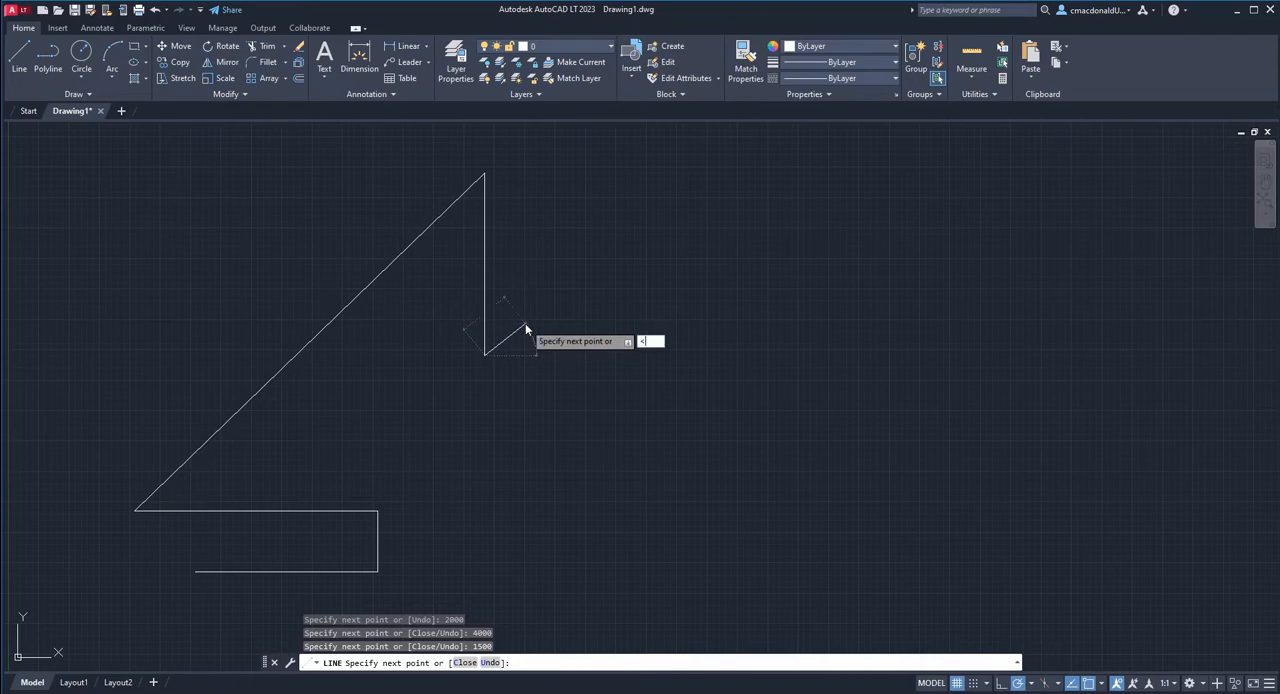
pyautogui.write('45')
pyautogui.press('Return')
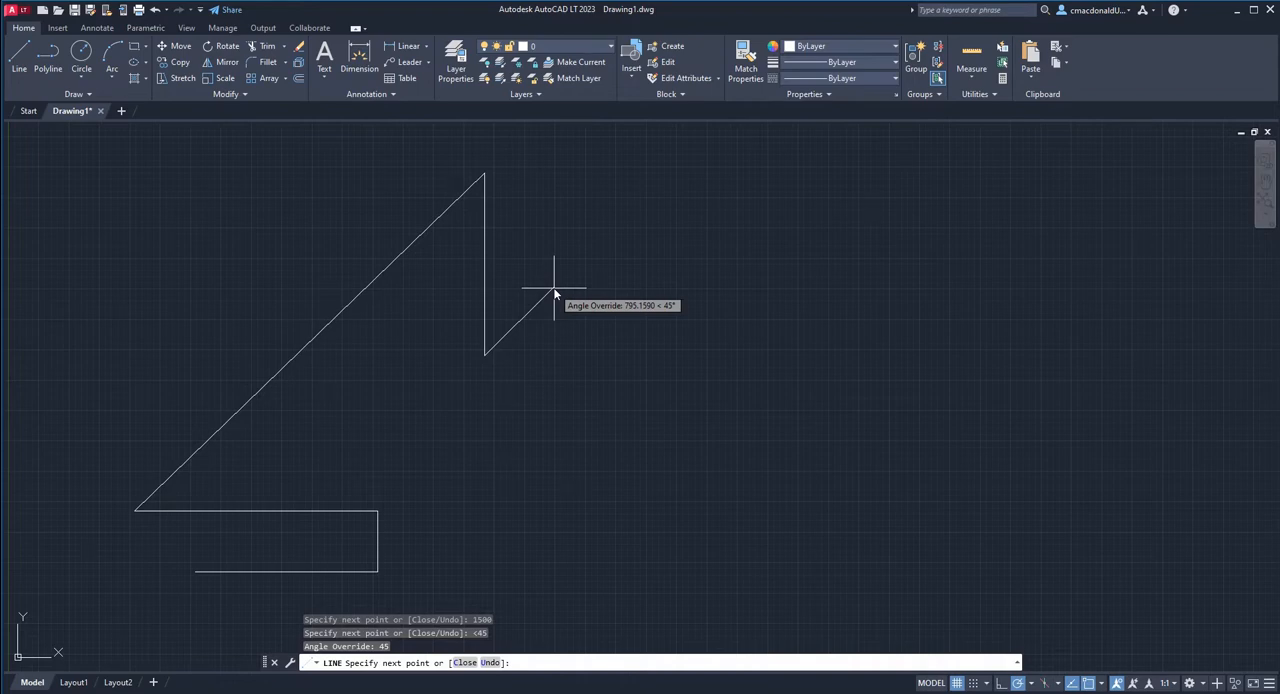
pyautogui.write('500')
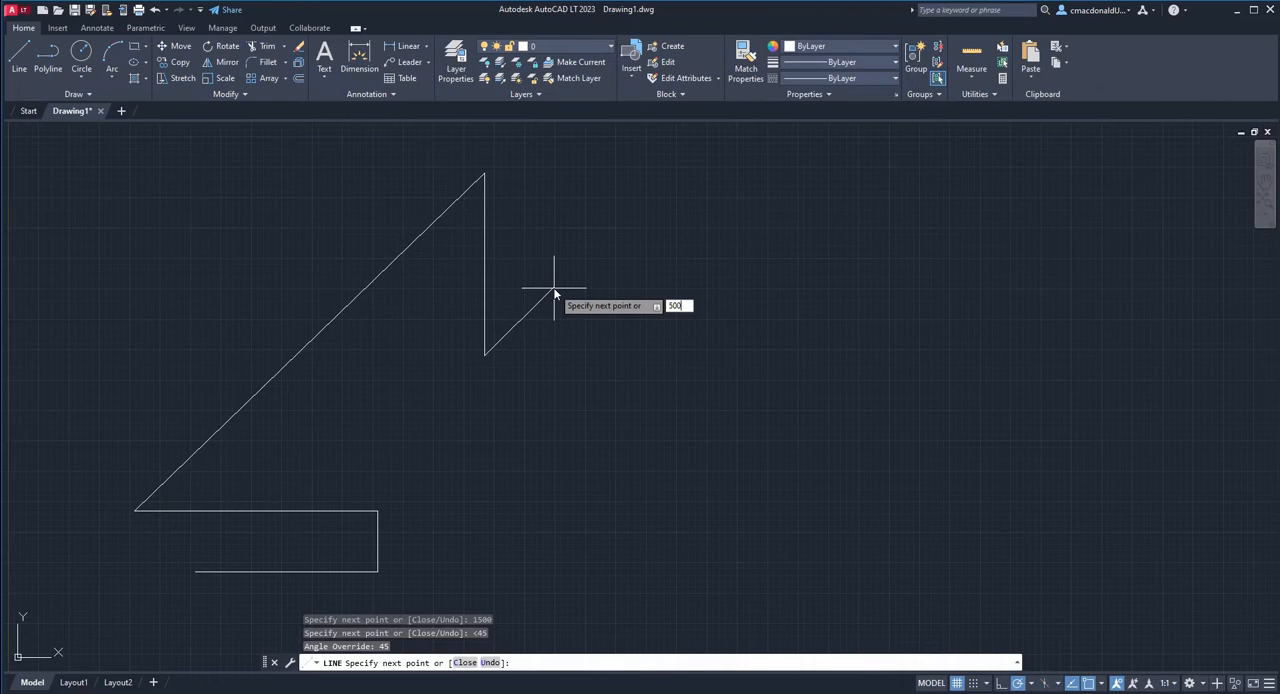
pyautogui.press('Return')
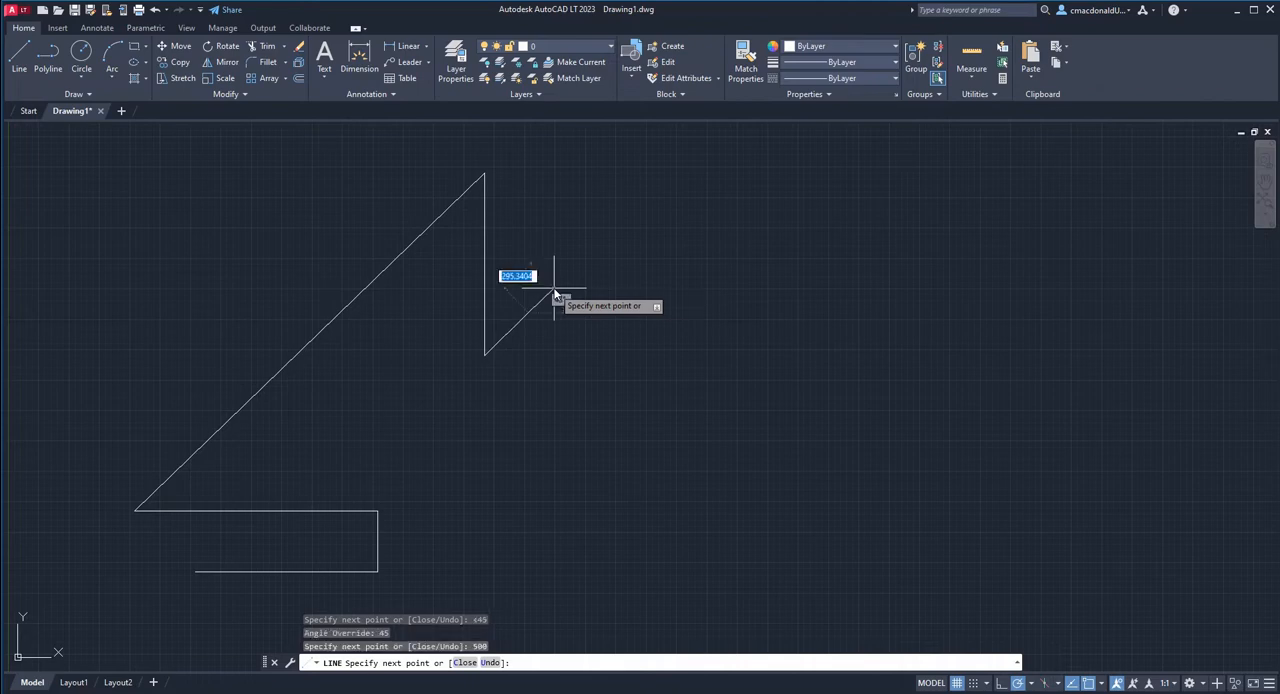
# Extend the chain with a horizontal segment 700 units to the right from the end of the 45° segment.
pyautogui.scroll(6, 532, 332)
pyautogui.scroll(-4, 412, 394)
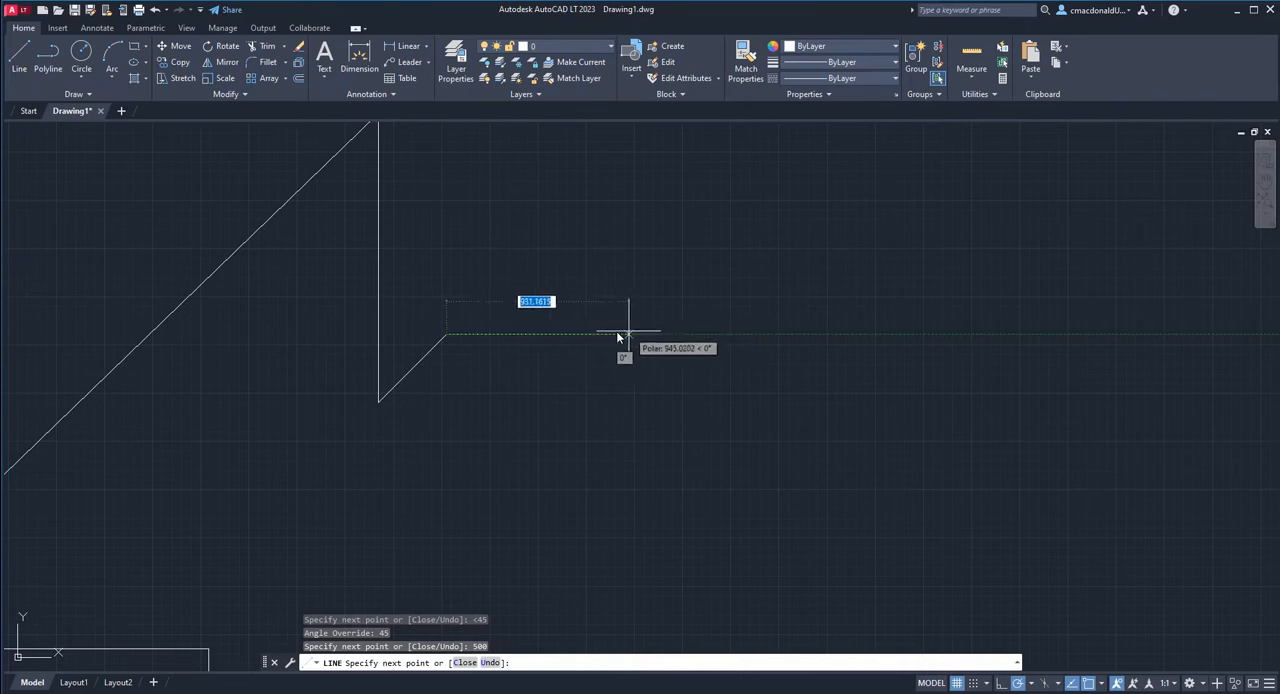
pyautogui.write('700')
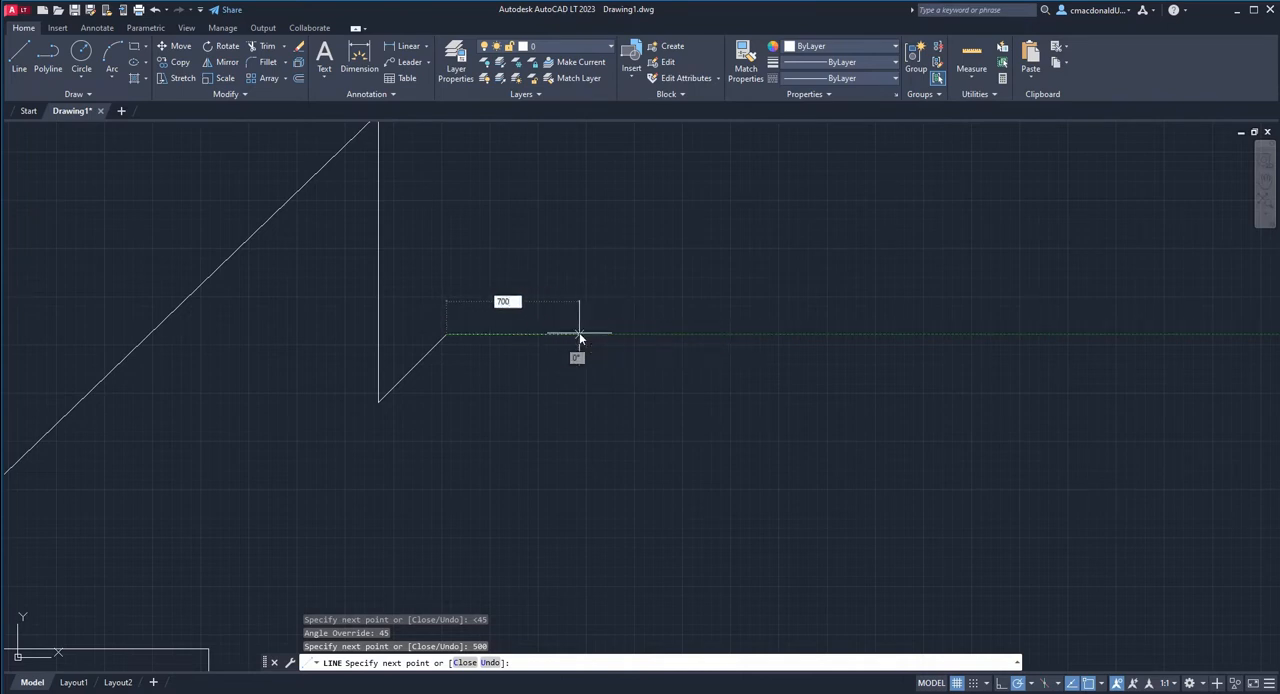
pyautogui.press('Return')
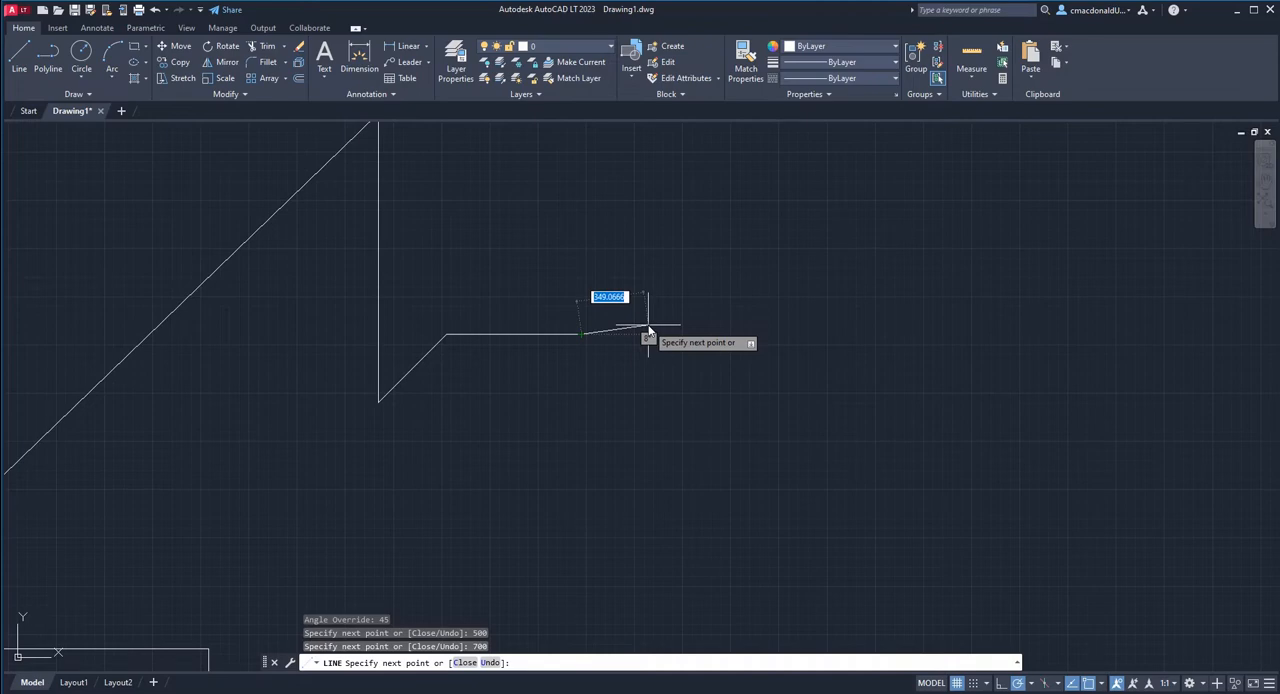
# Add a 1000-unit segment from the end of the 700-unit horizontal, locked at 30° with an angle override.
pyautogui.press('shift')
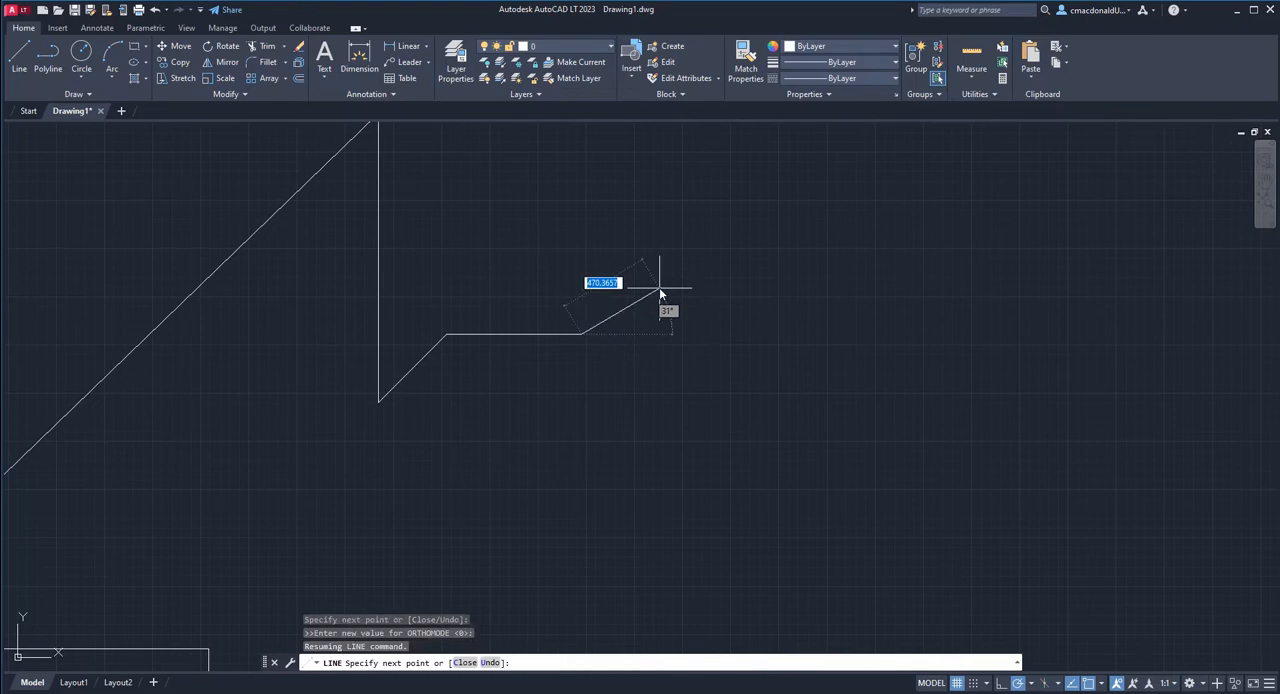
pyautogui.write('<30')
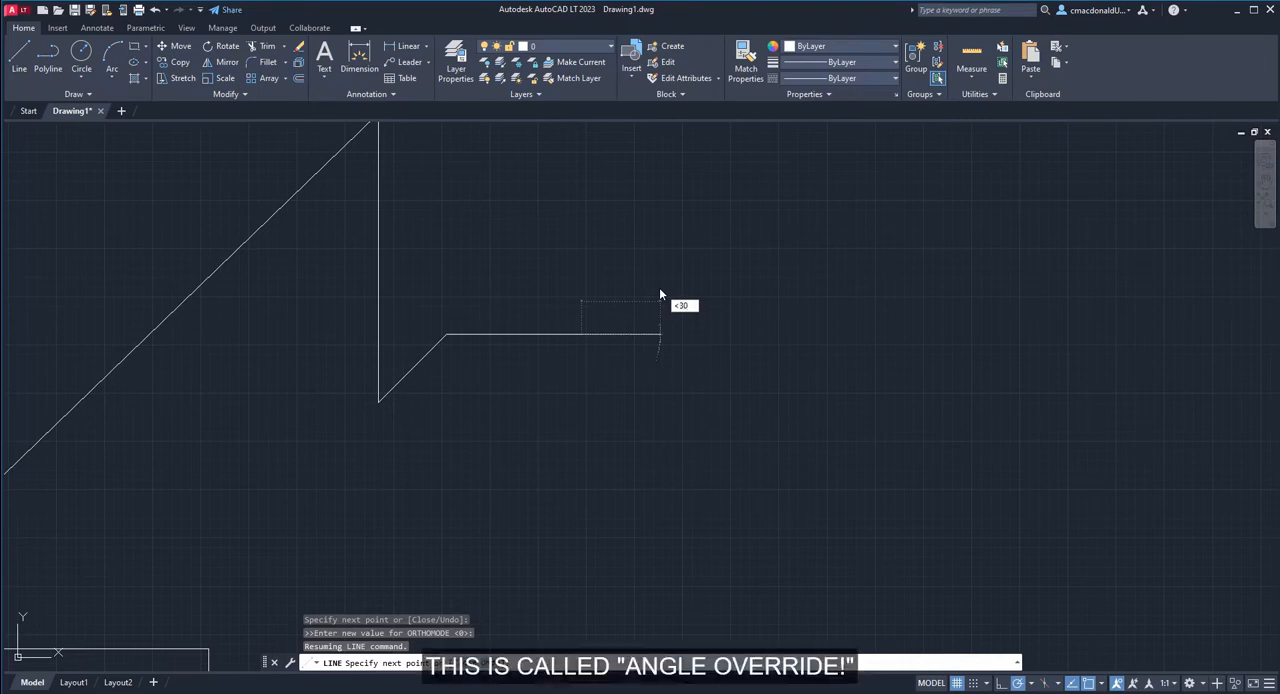
pyautogui.press('Return')
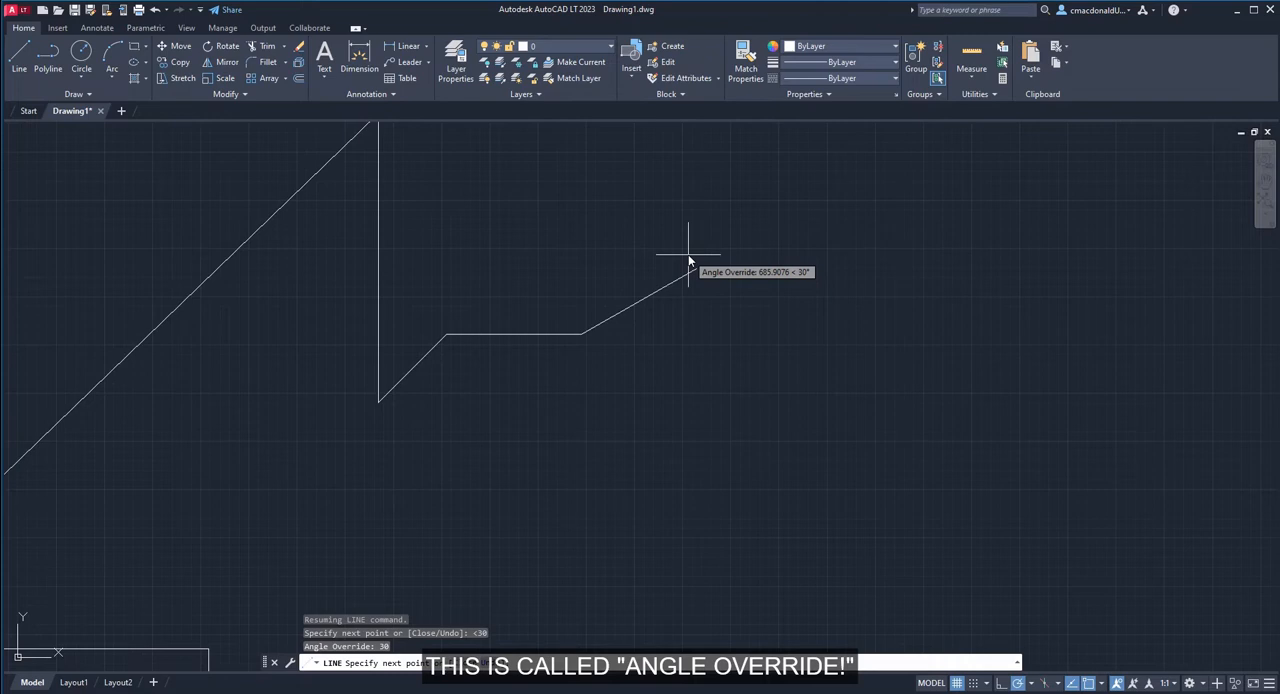
pyautogui.write('1000')
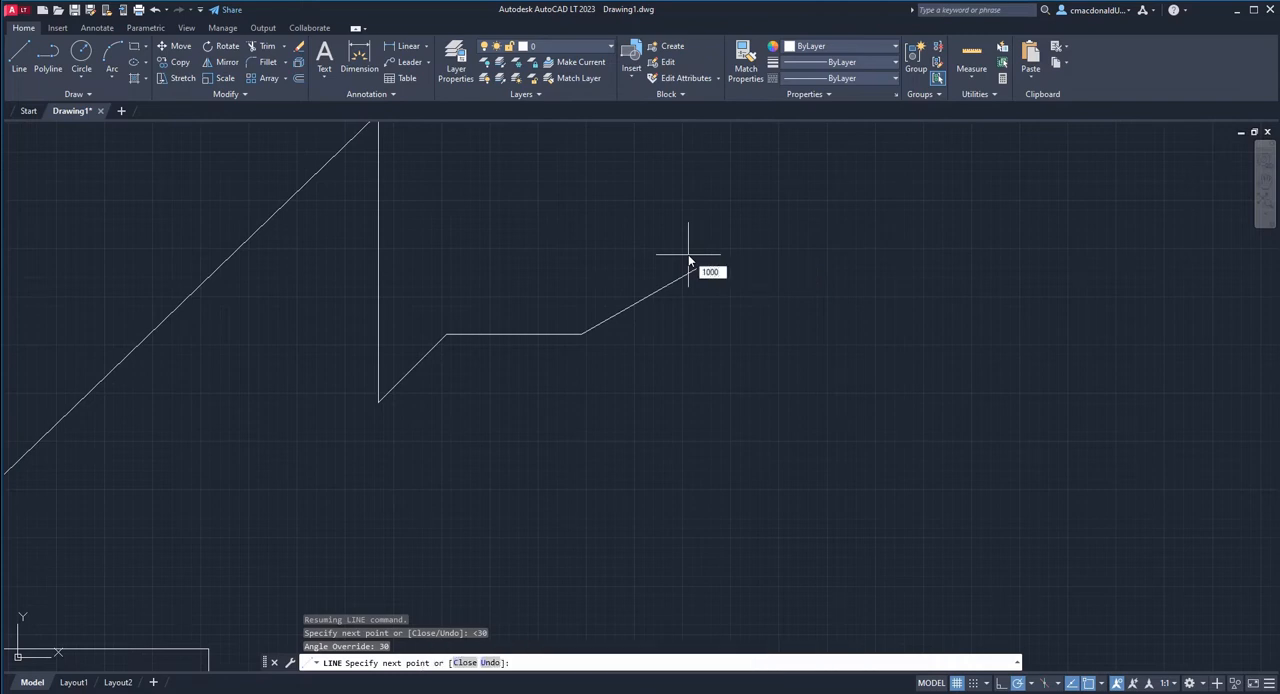
pyautogui.press('Return')
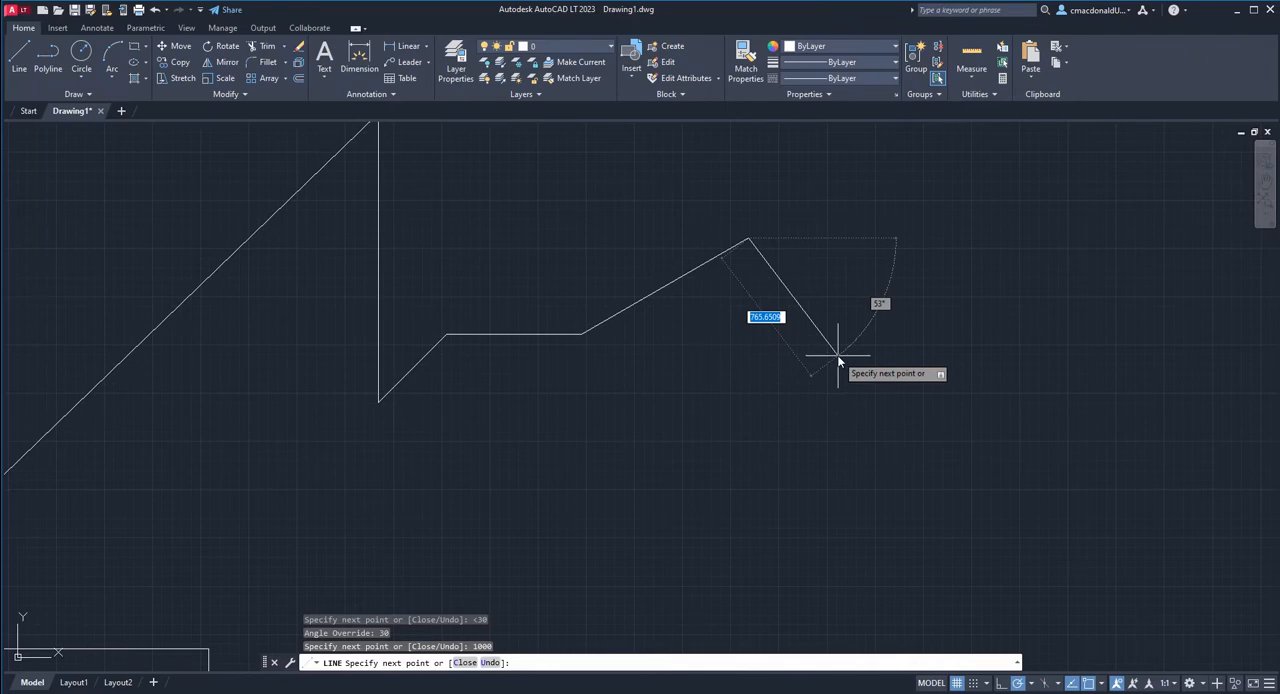
# End the Line command and erase all the drawn line segments.
pyautogui.press('Escape')
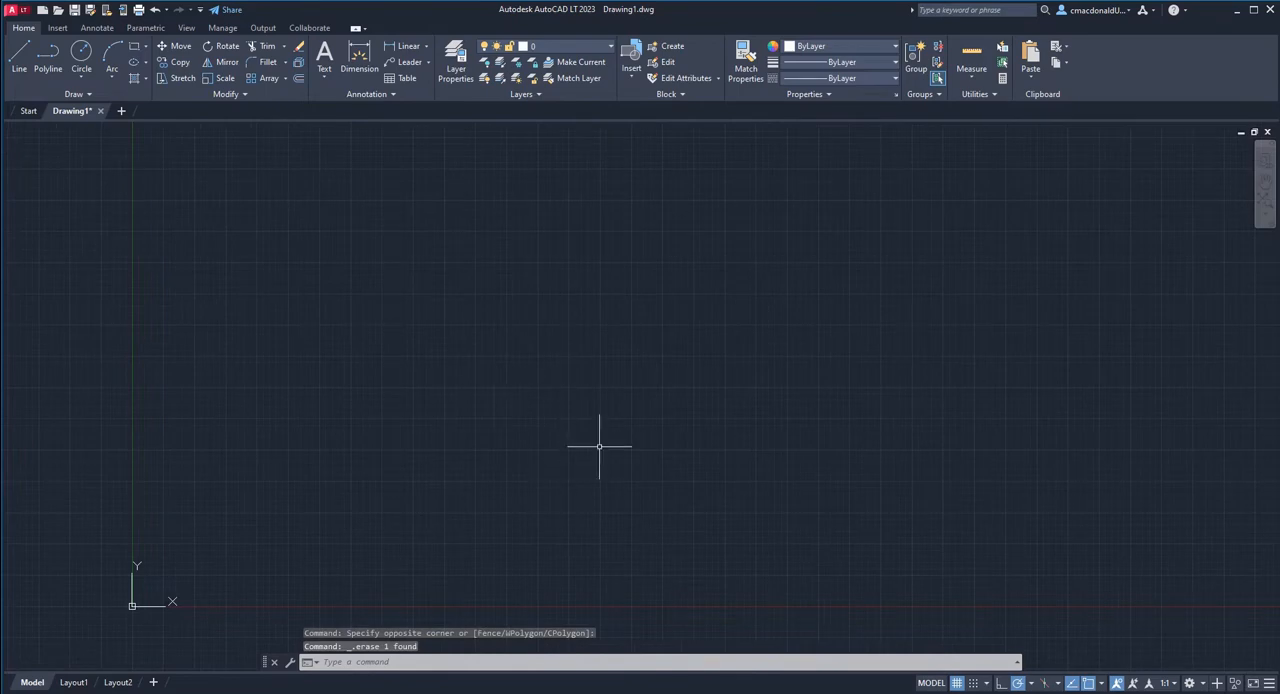
pyautogui.moveTo(599, 447); pyautogui.dragTo(557, 389, button='middle')
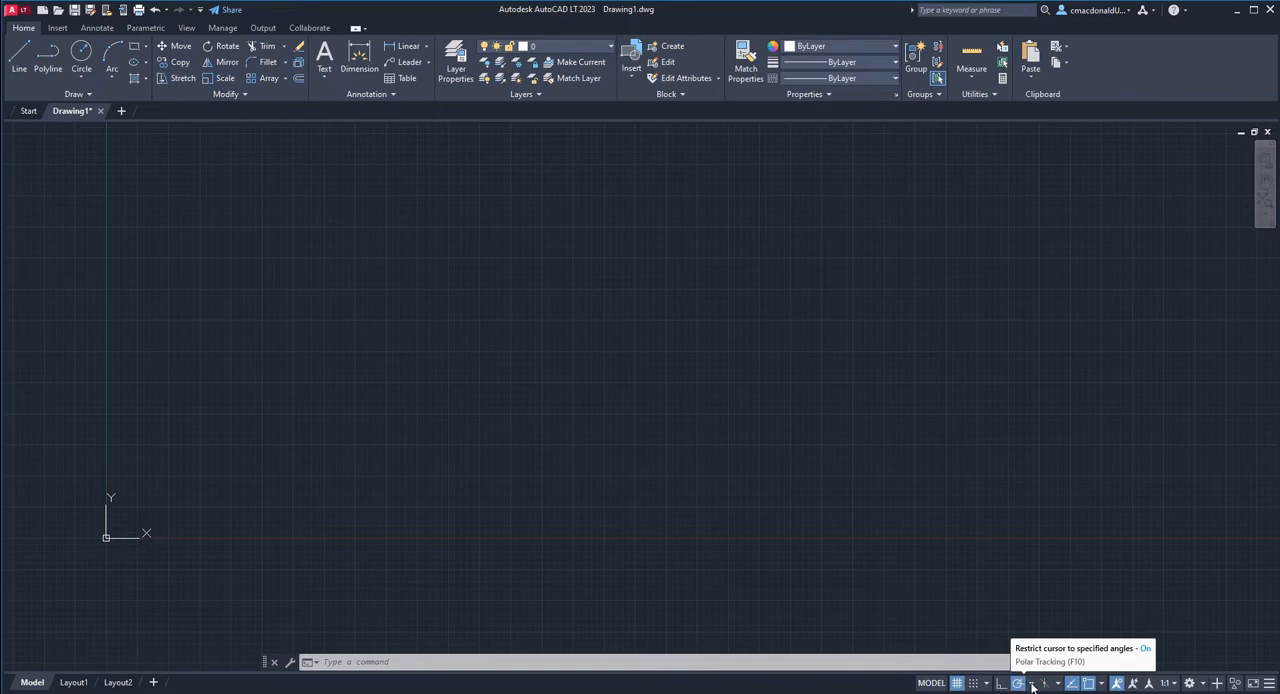
# Set polar tracking to the 30, 60, 90, 120... angle increments.
pyautogui.click(1033, 687)
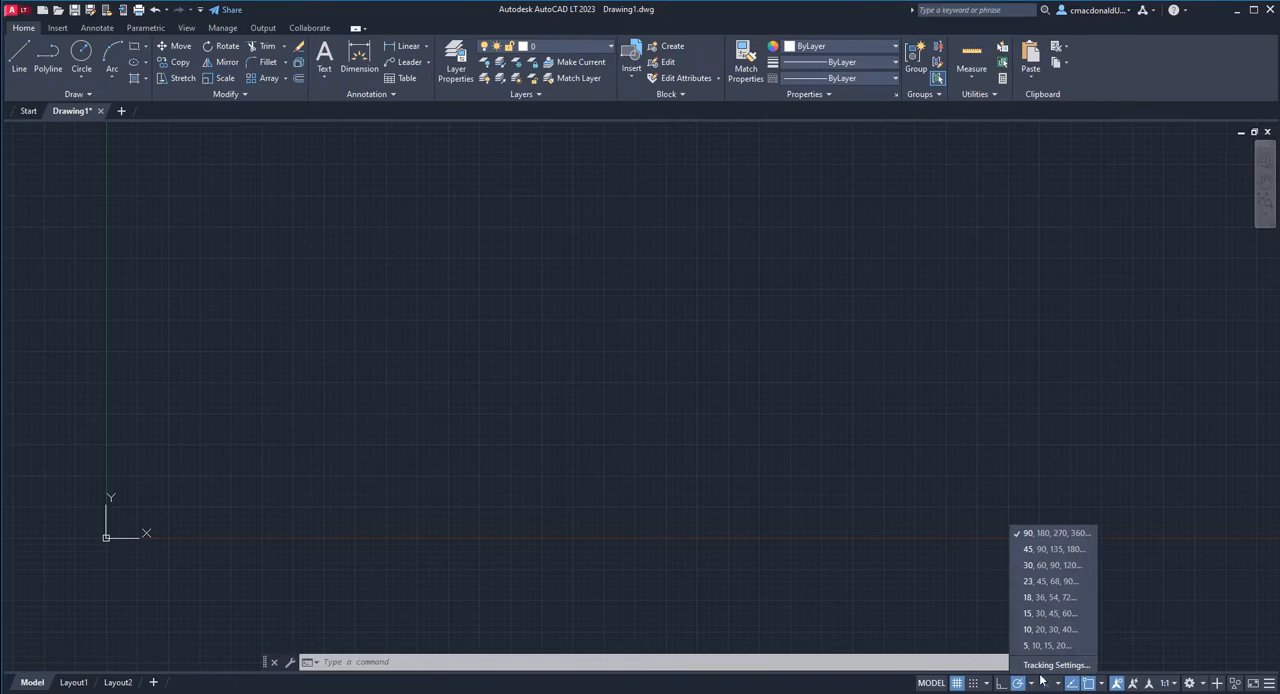
pyautogui.click(1045, 567)
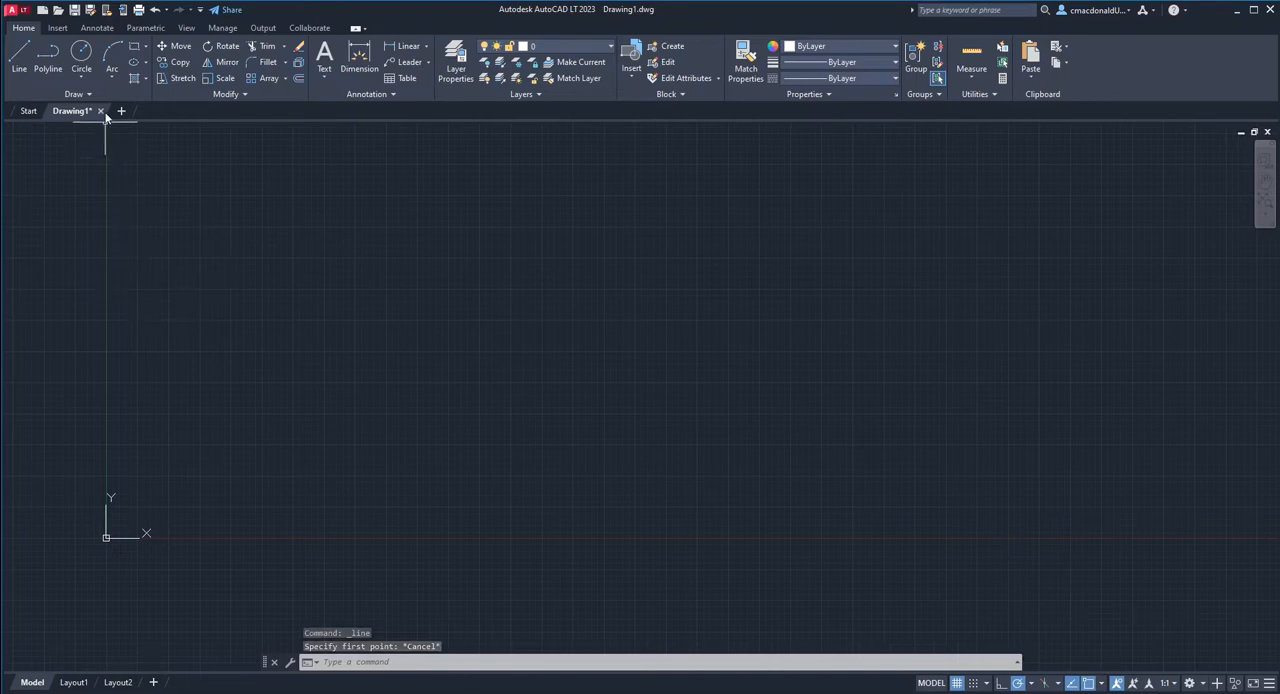
# Draw a horizontal line about 998 units long and continue from its right end with a 2000-unit segment at 60° using polar tracking.
pyautogui.click(20, 62)
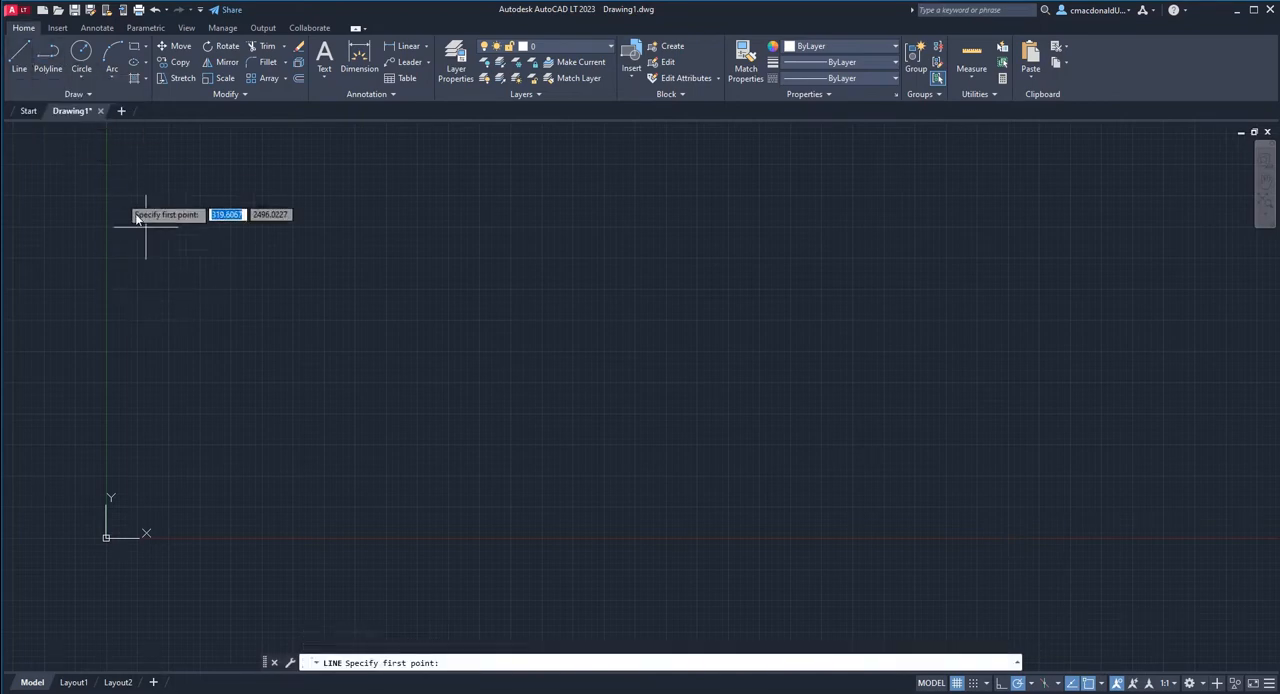
pyautogui.click(469, 459)
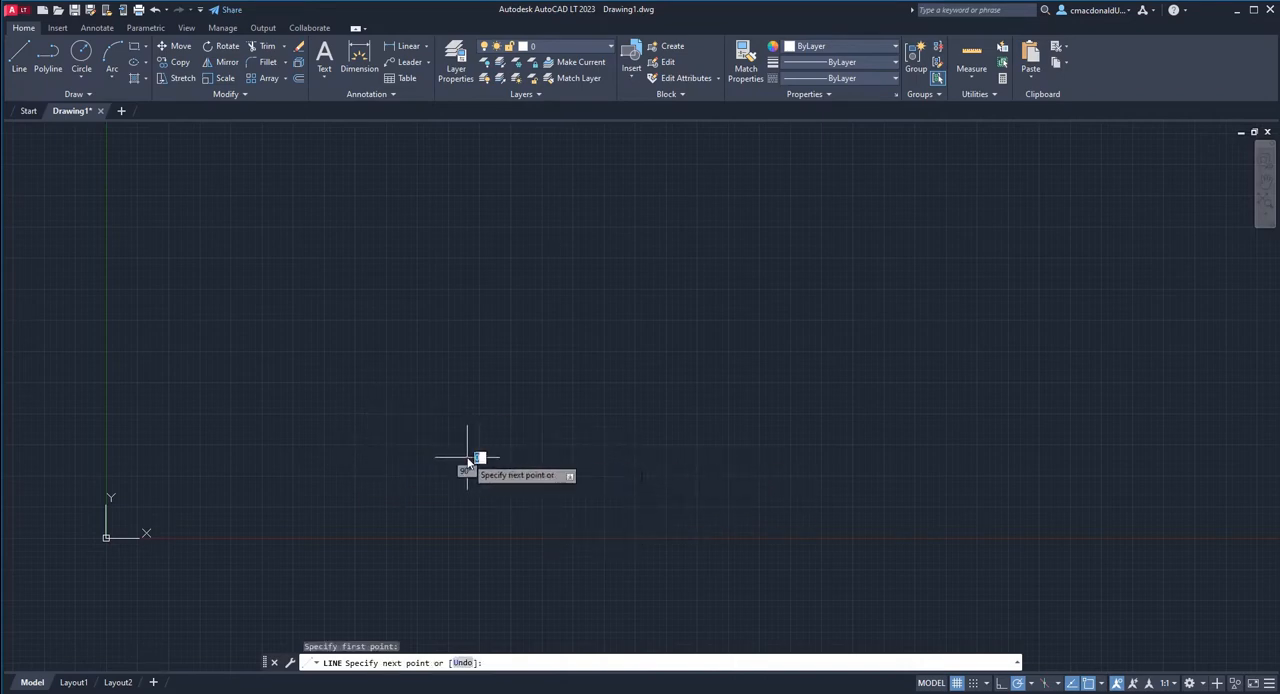
pyautogui.click(591, 459)
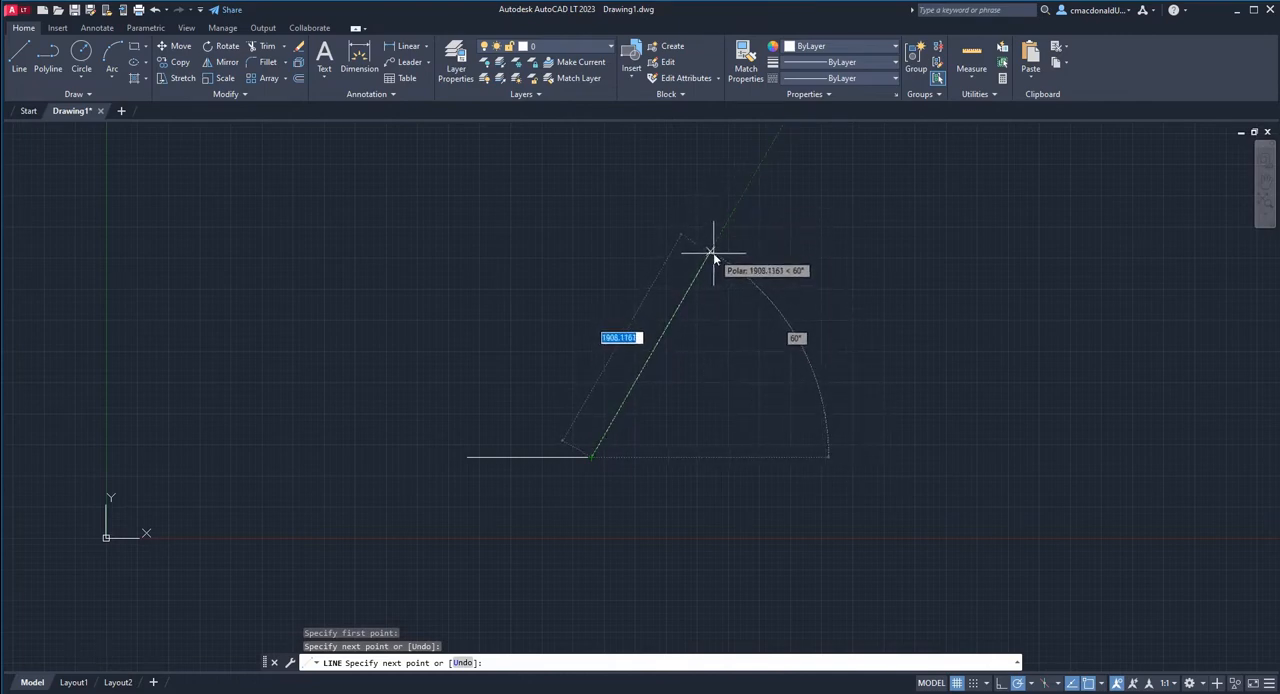
pyautogui.write('2000')
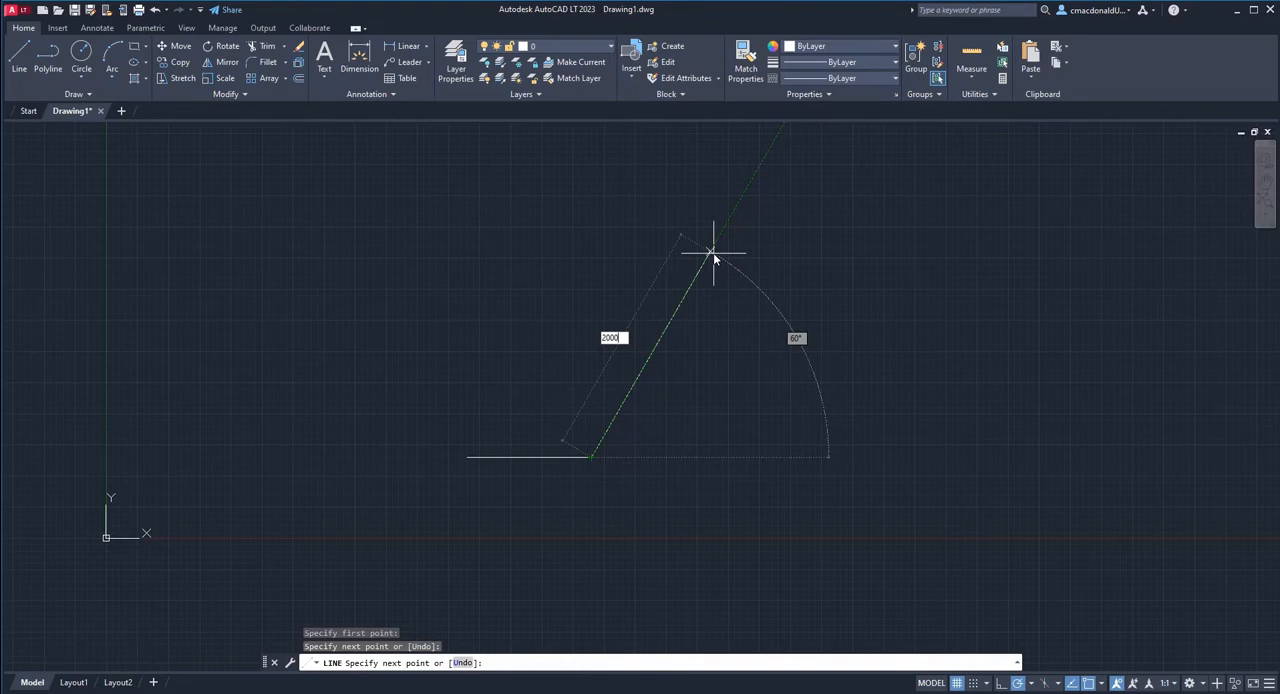
pyautogui.press('Return')
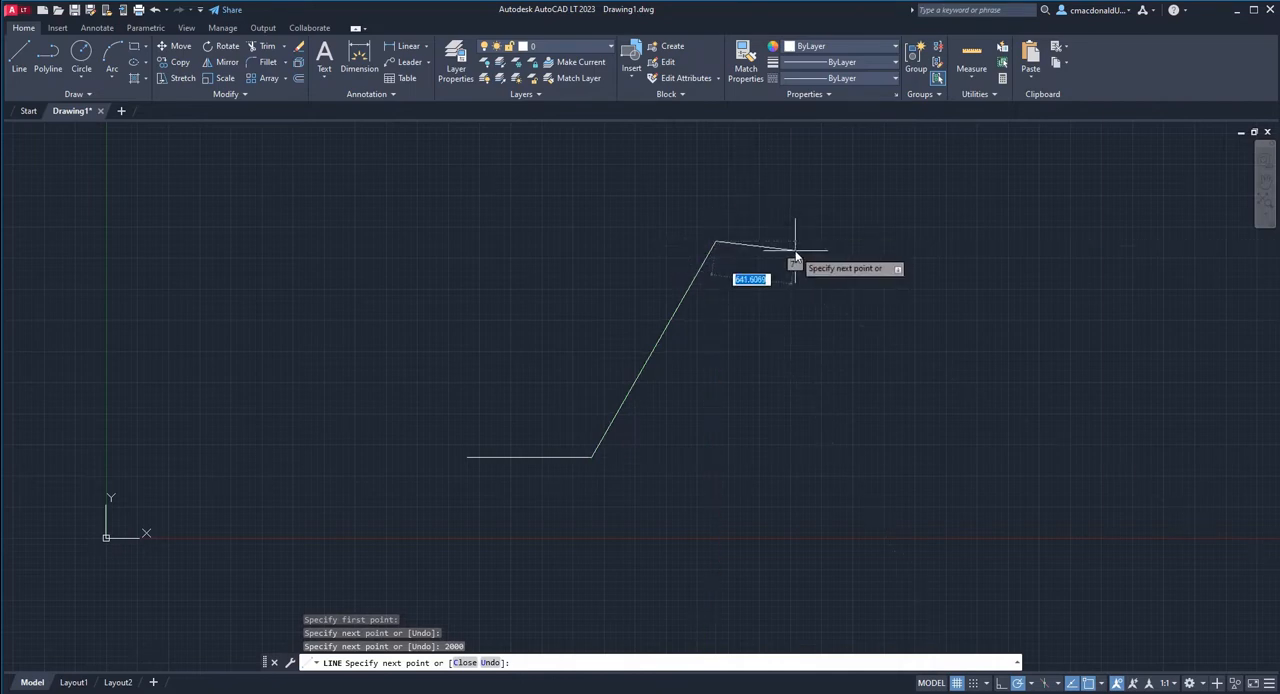
pyautogui.press('Return')
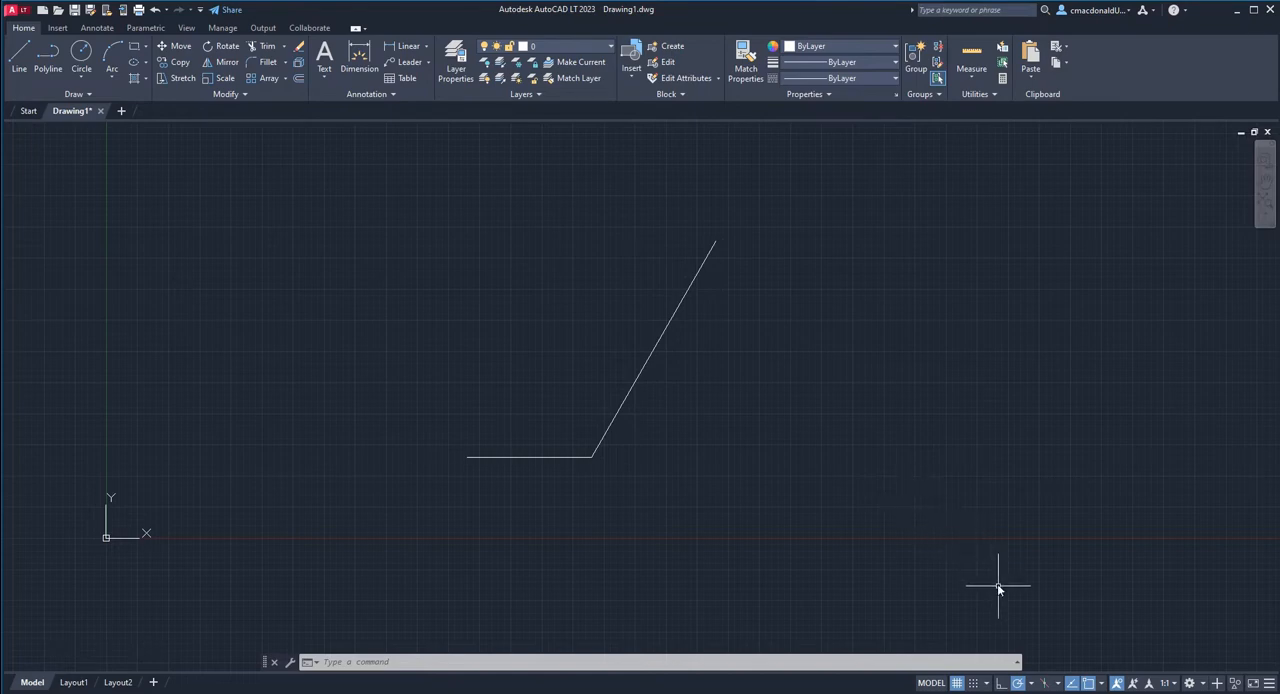
# Set polar tracking to 90, 180, 270, 360... and draw a horizontal segment with a vertical one rising from its right end, beside the angled lines.
pyautogui.click(1032, 686)
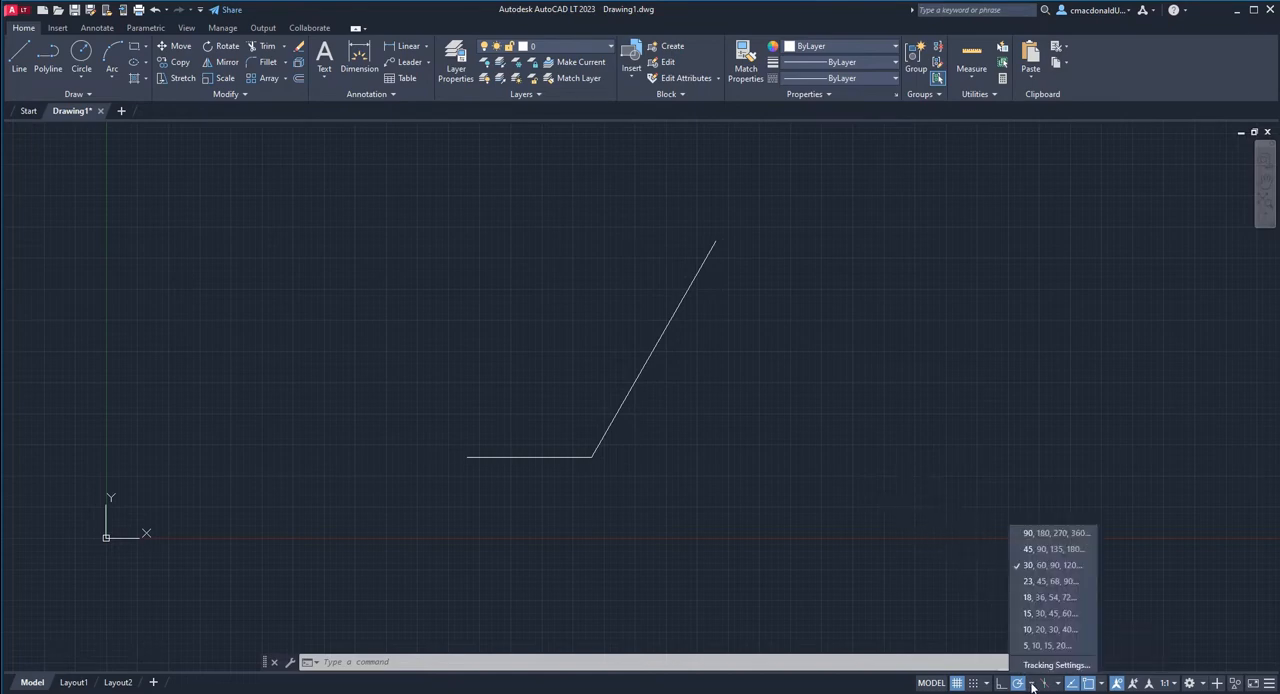
pyautogui.click(1036, 533)
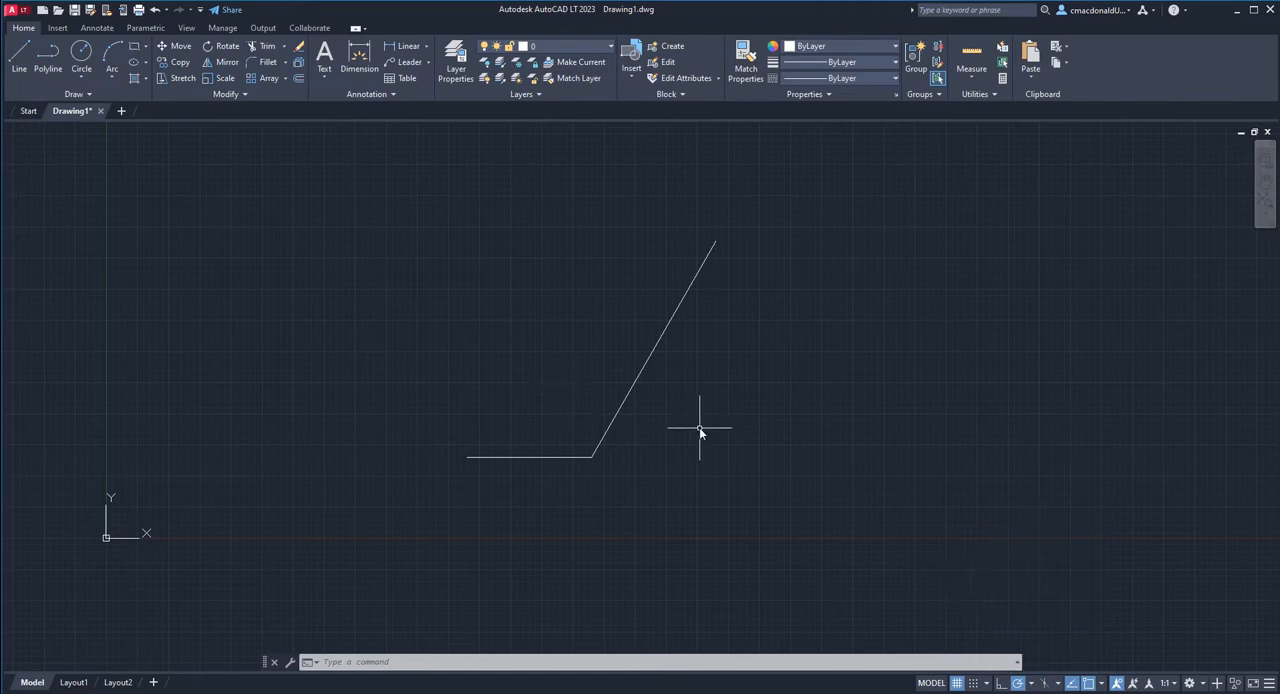
pyautogui.click(22, 60)
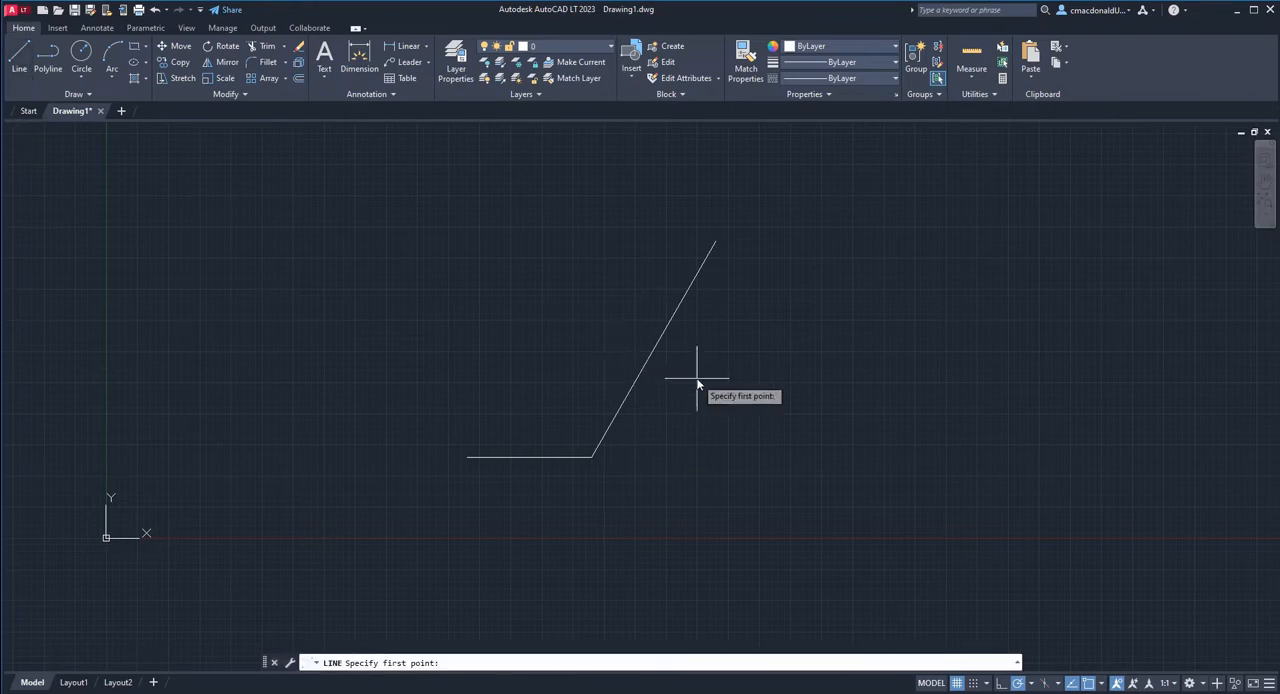
pyautogui.click(767, 407)
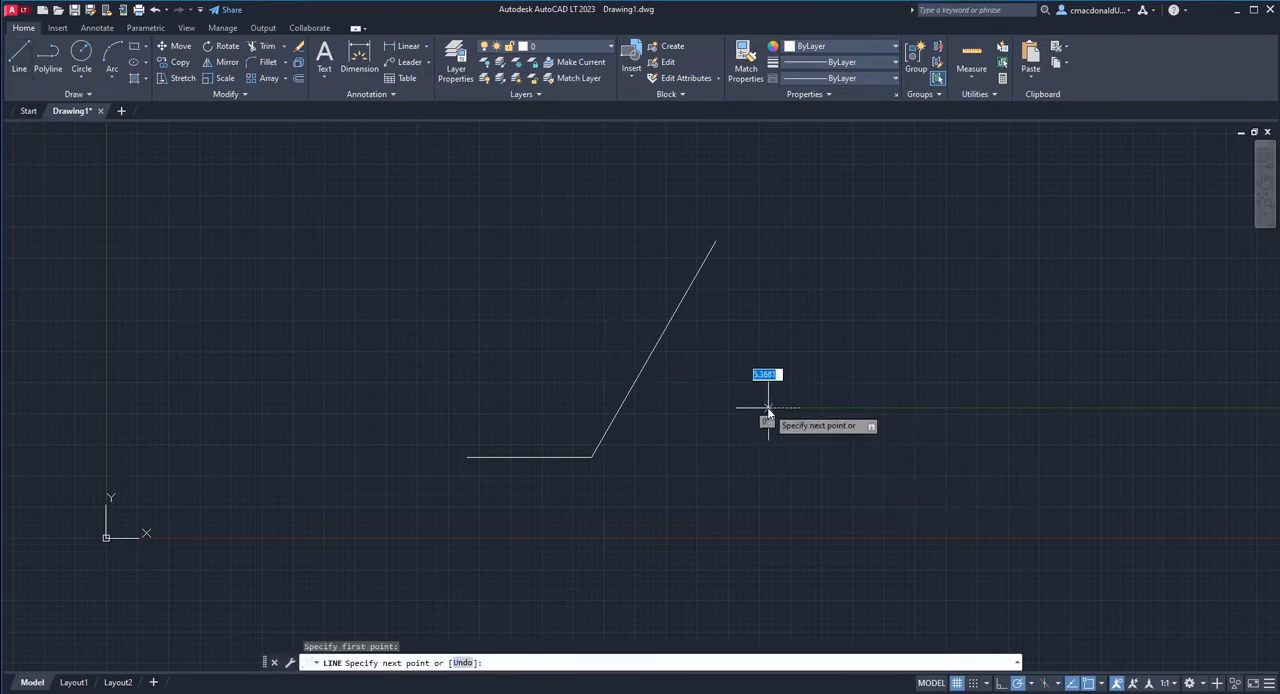
pyautogui.click(945, 405)
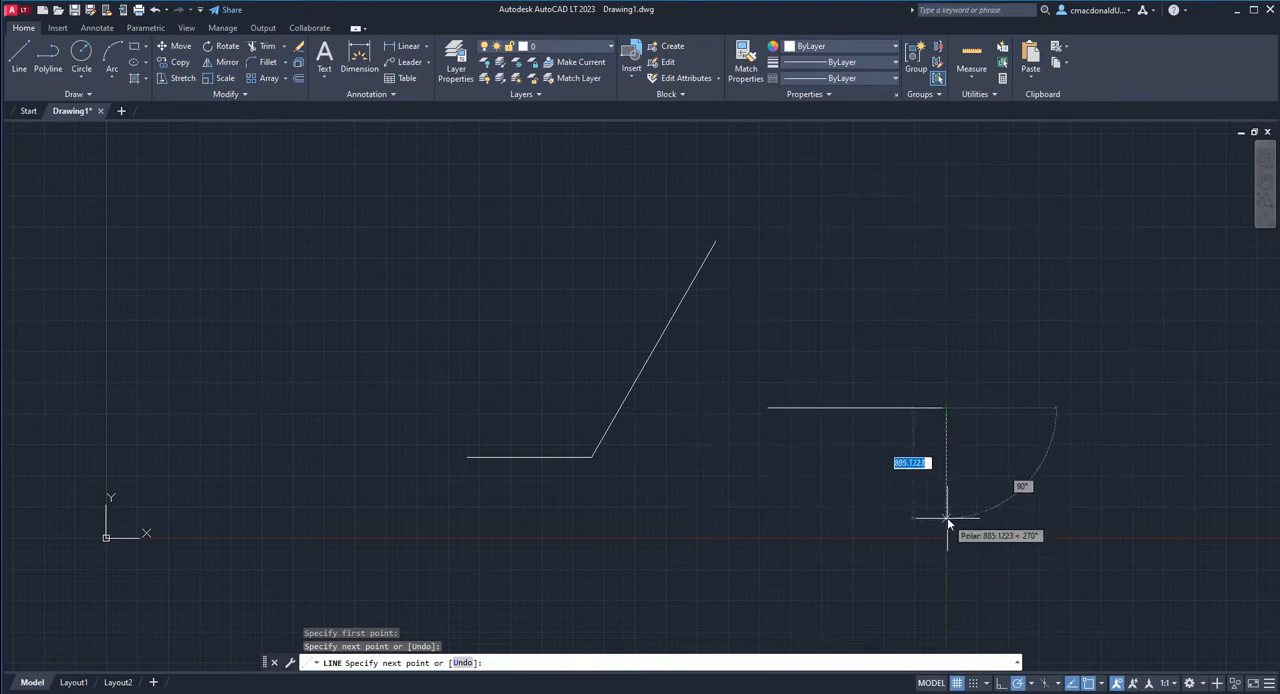
pyautogui.click(946, 200)
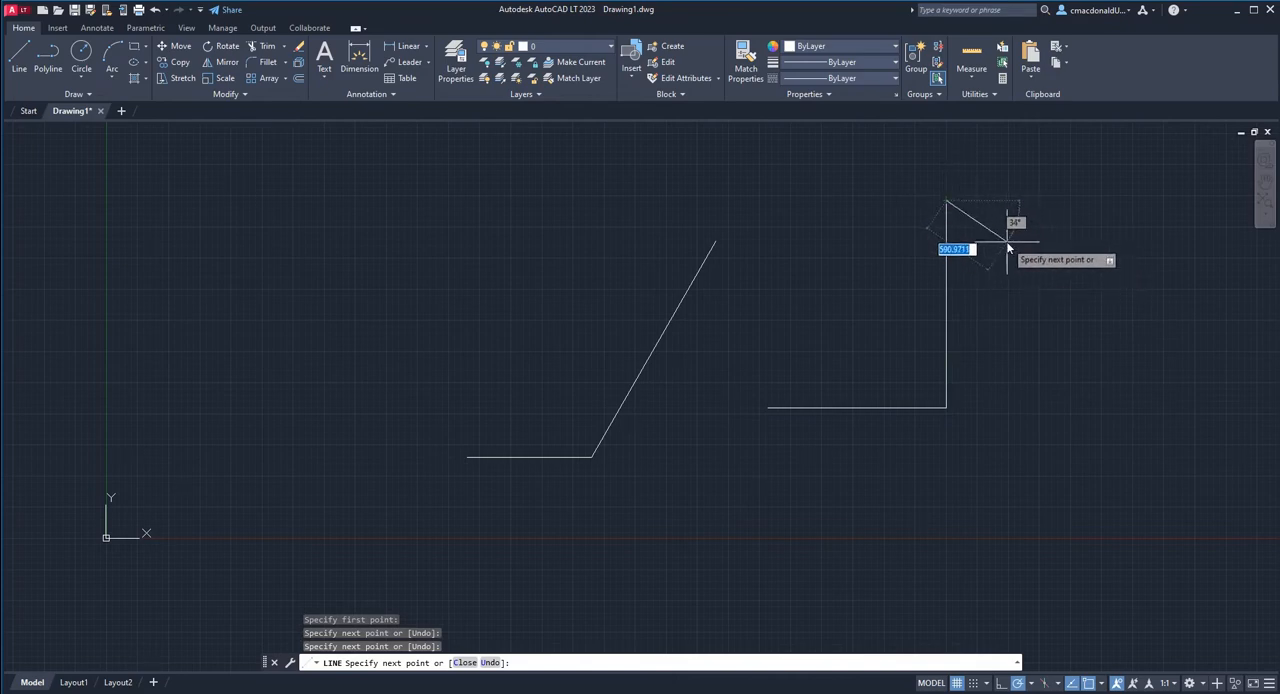
pyautogui.press('Return')
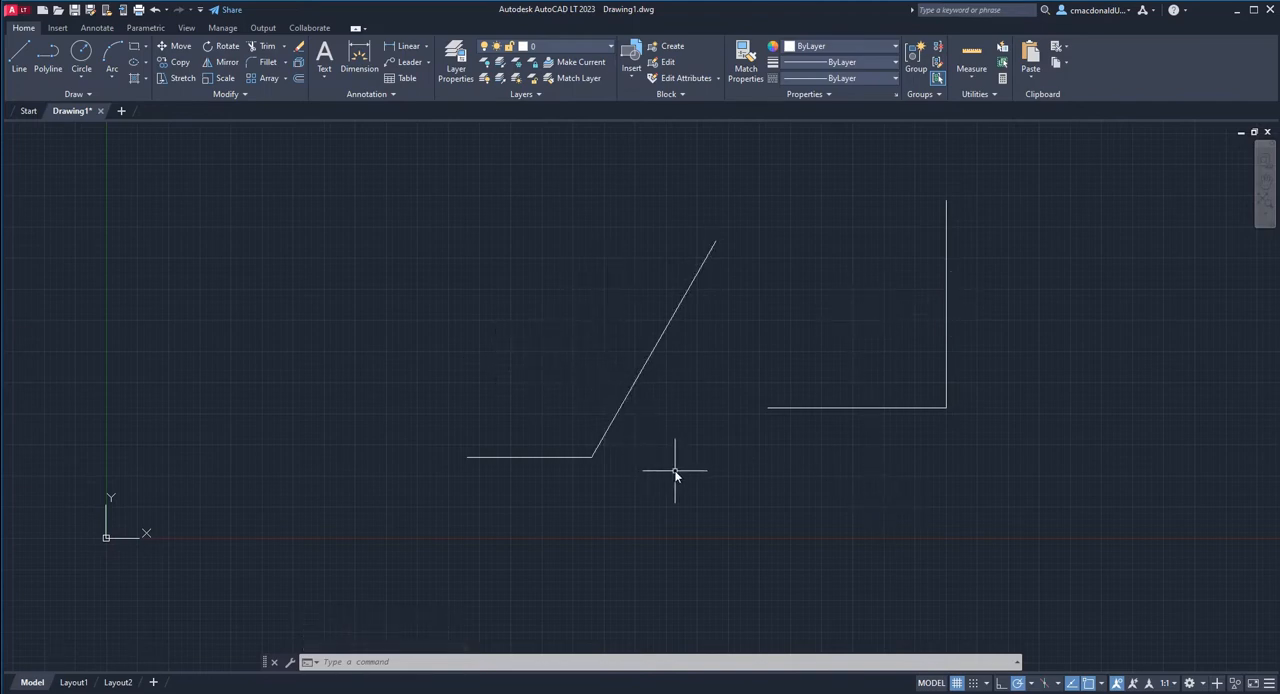
# Try a line at a free angle with polar tracking off, cancel it, and restore polar tracking.
pyautogui.click(1017, 684)
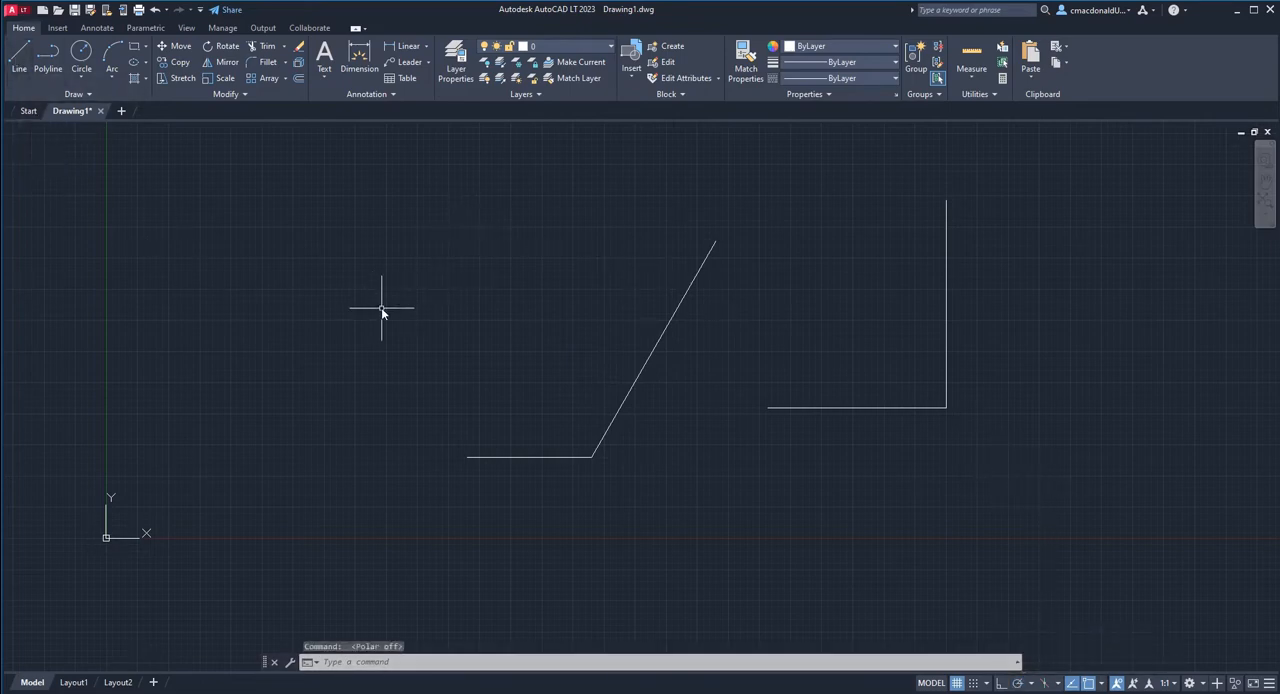
pyautogui.write('l')
pyautogui.press('Return')
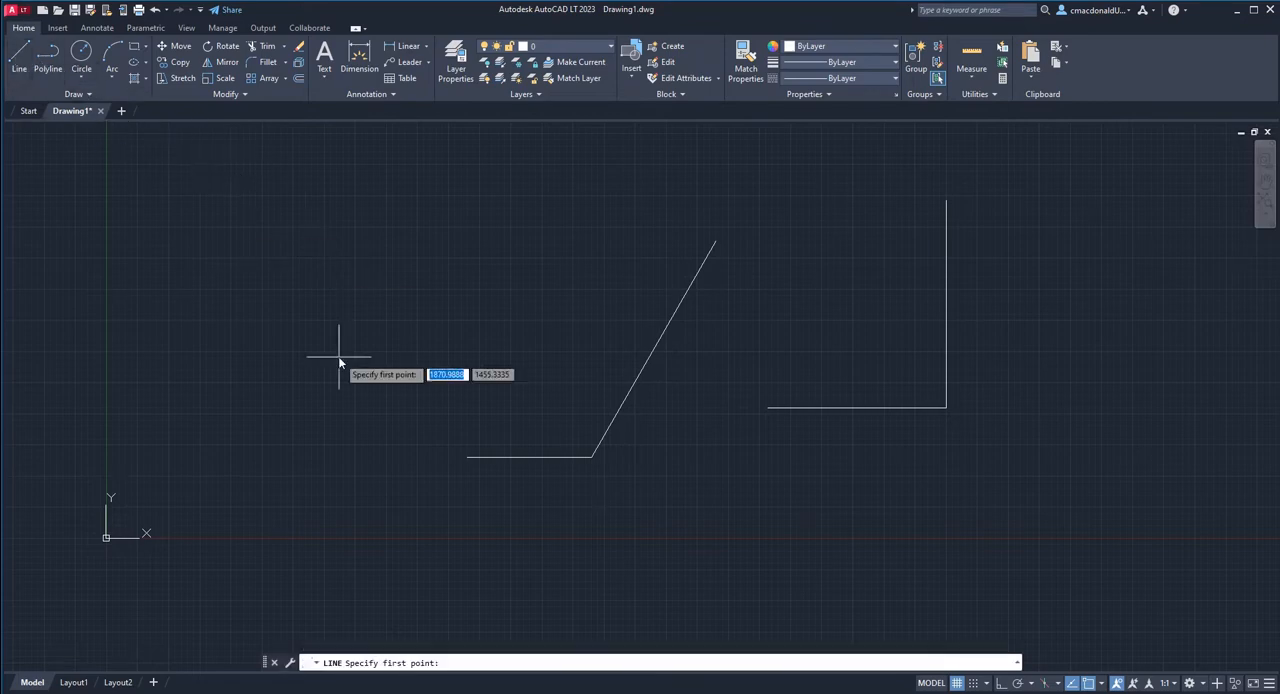
pyautogui.click(232, 292)
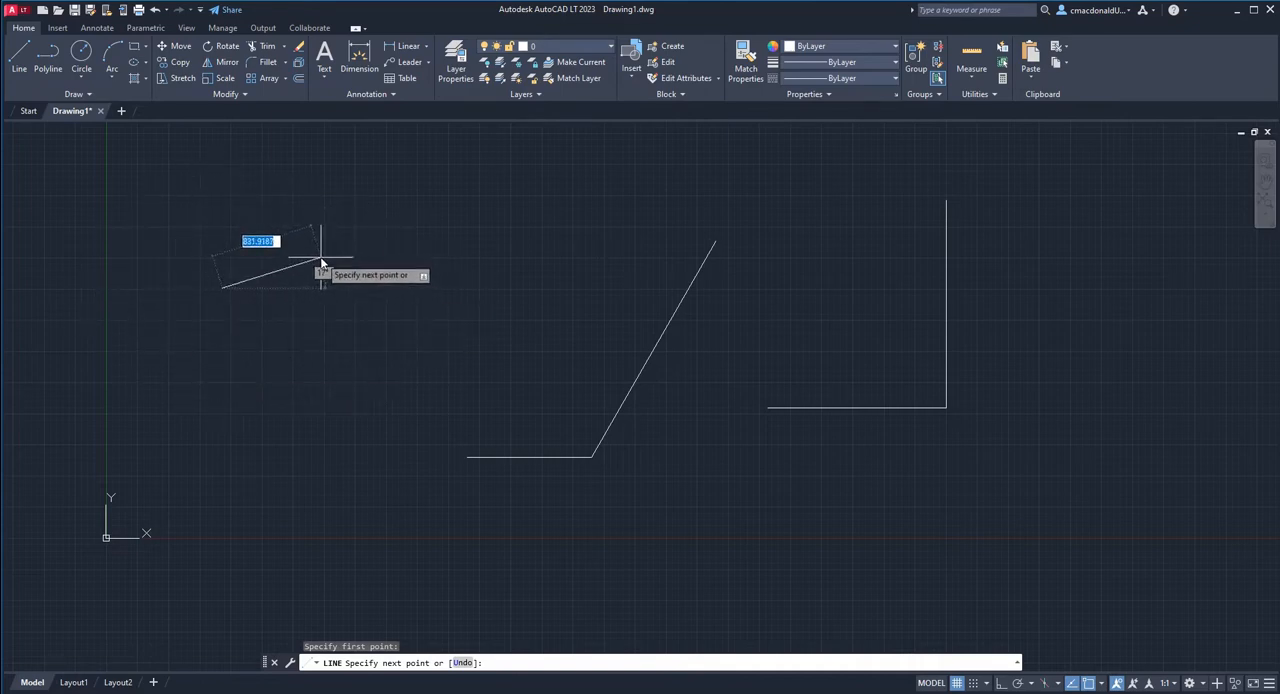
pyautogui.press('Escape')
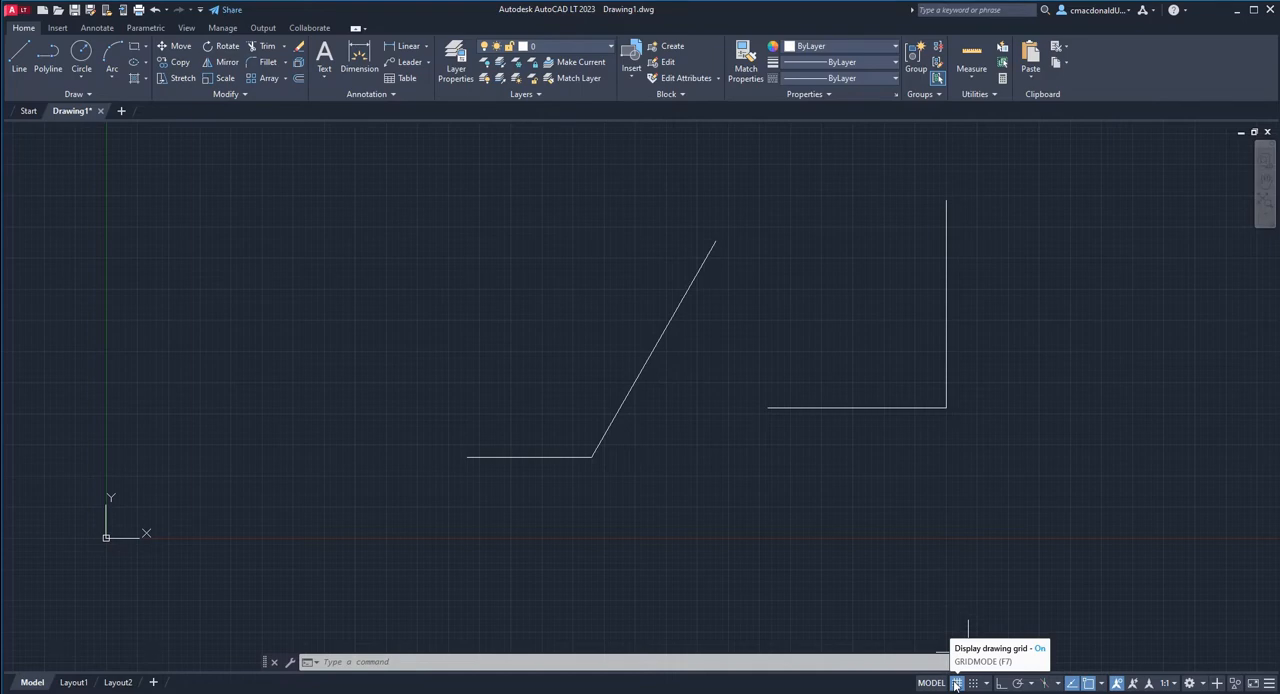
pyautogui.click(1018, 684)
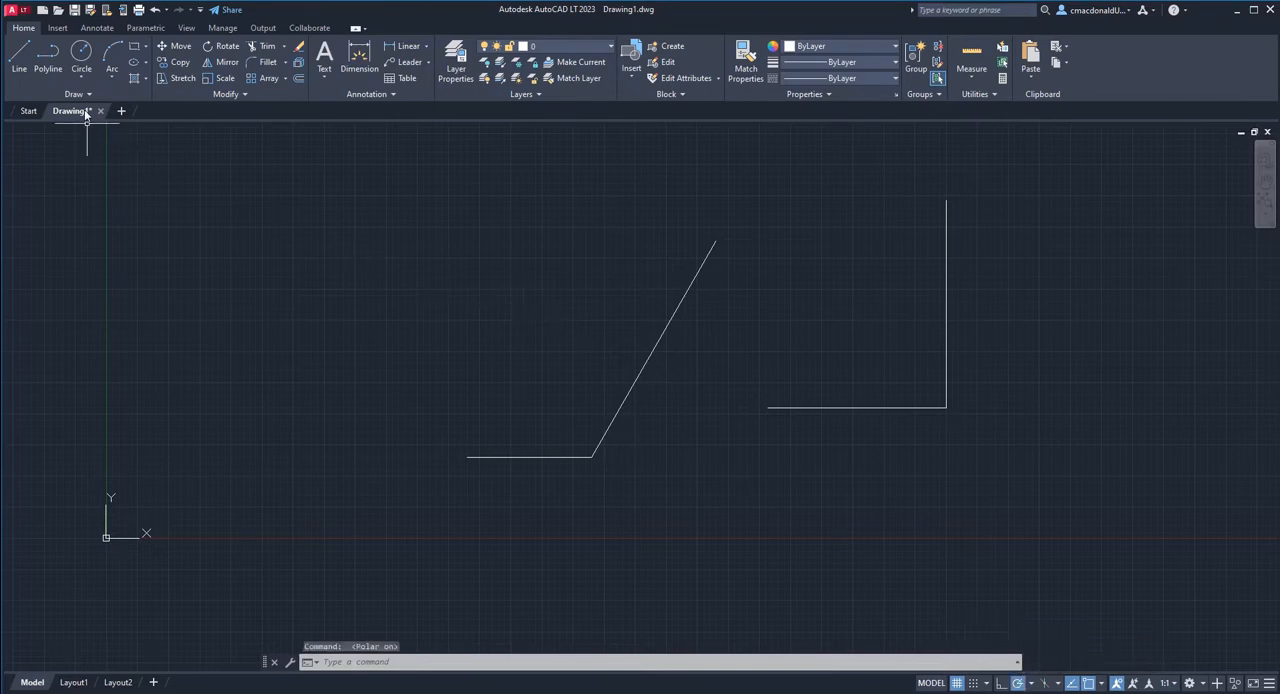
# Draw a horizontal line with a vertical segment rising from its right end, in the empty area left of the 60° line.
pyautogui.click(20, 56)
pyautogui.click(277, 338)
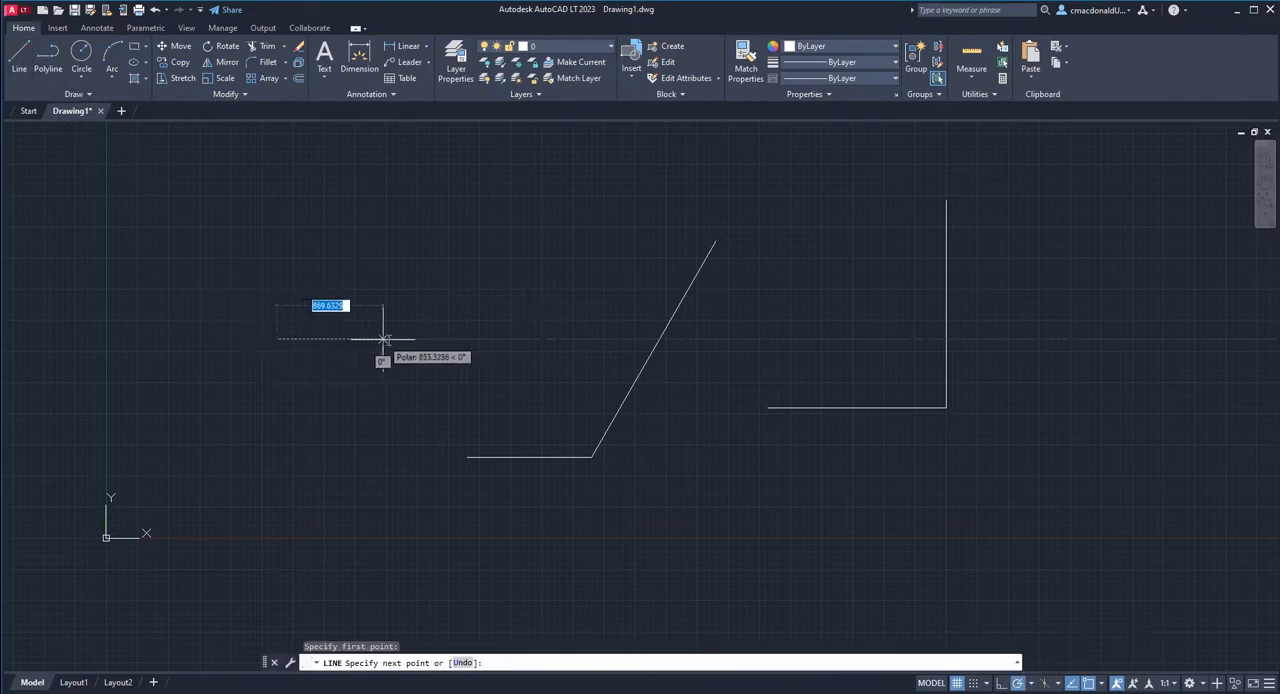
pyautogui.click(392, 338)
pyautogui.click(392, 198)
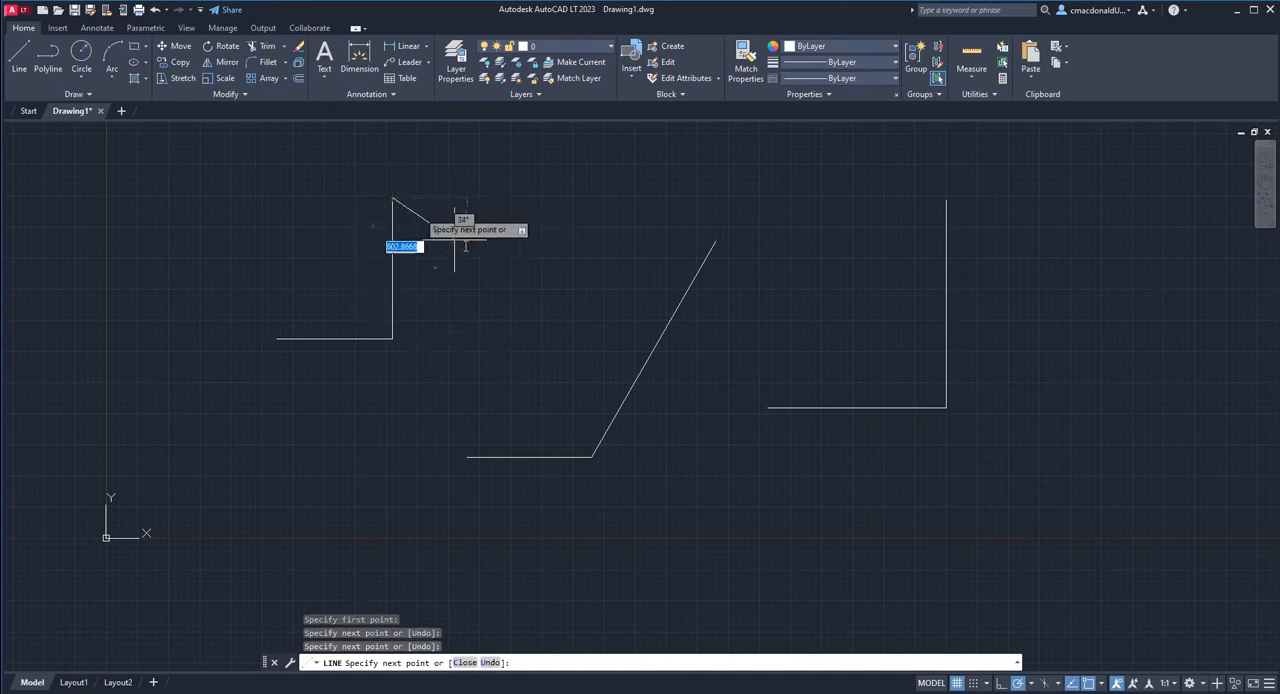
pyautogui.press('Escape')
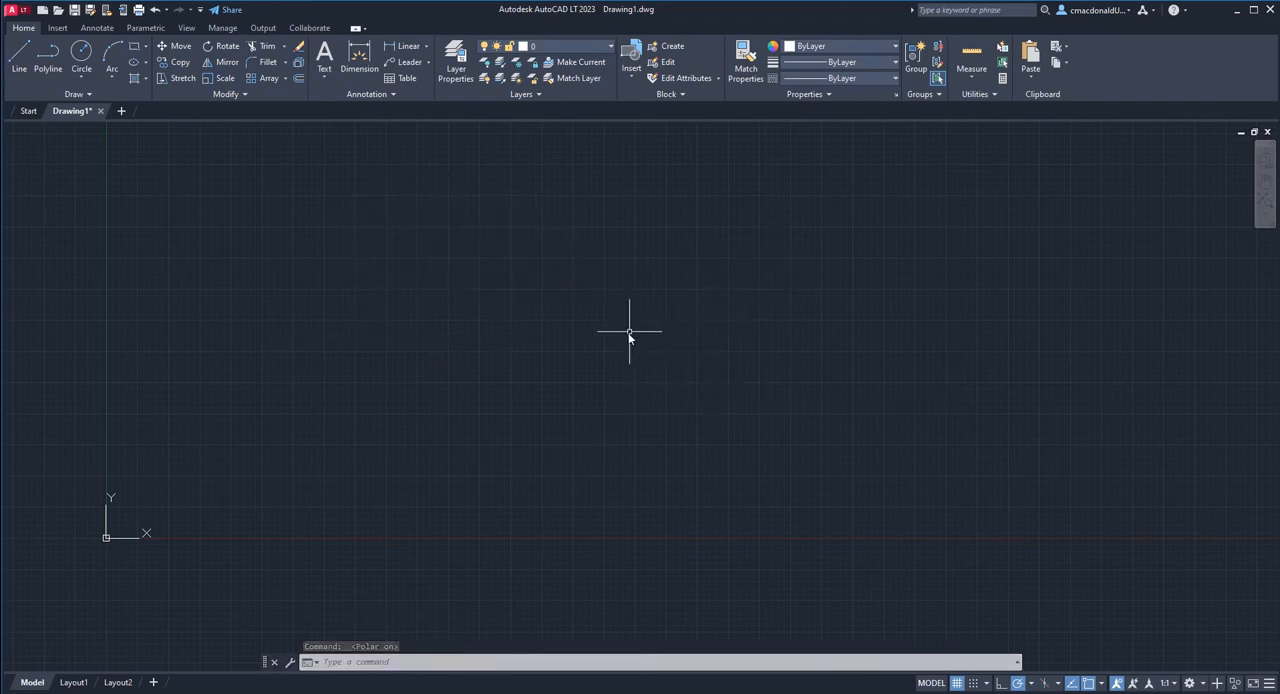
# Turn on Ortho mode and draw a connected chain of six alternating horizontal and vertical line segments in the empty drawing.
pyautogui.click(1001, 683)
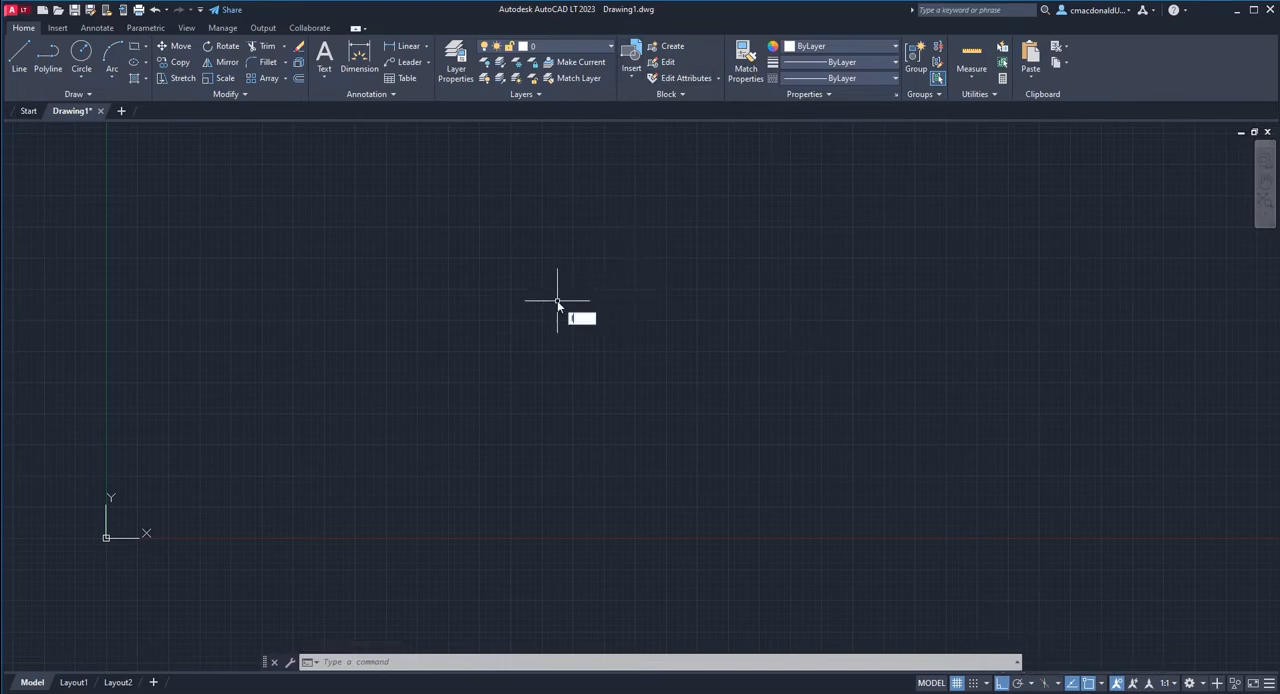
pyautogui.press('Return')
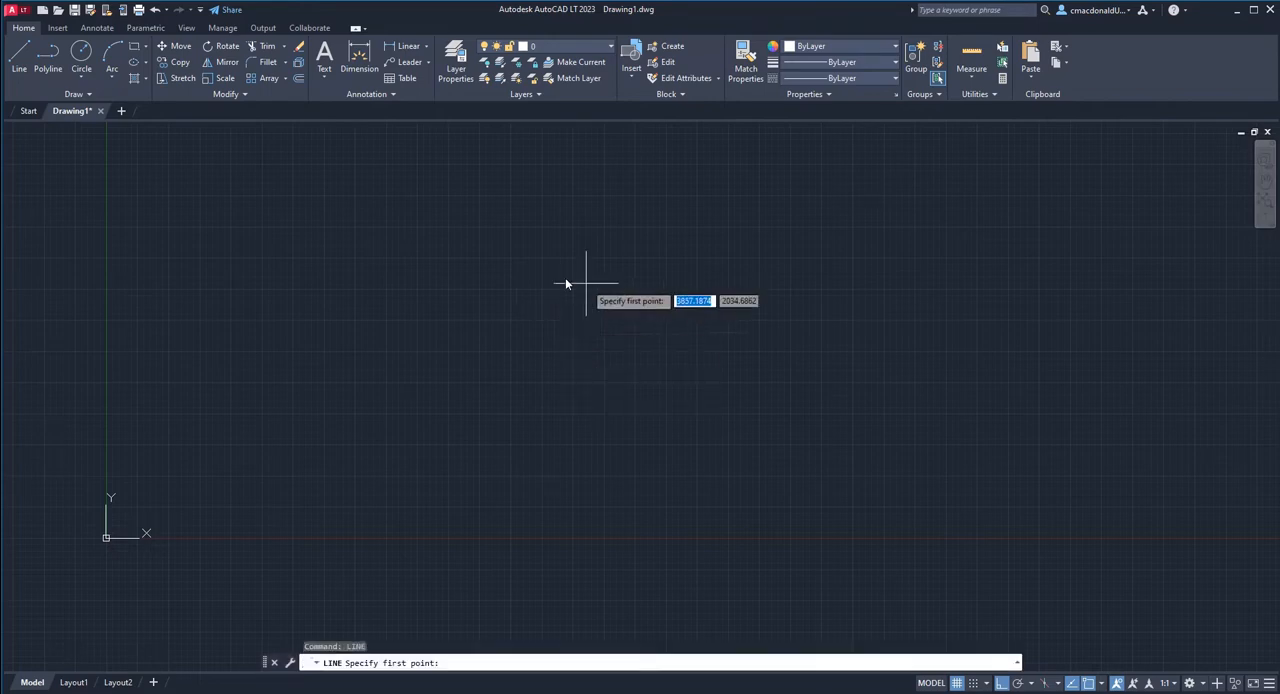
pyautogui.click(402, 409)
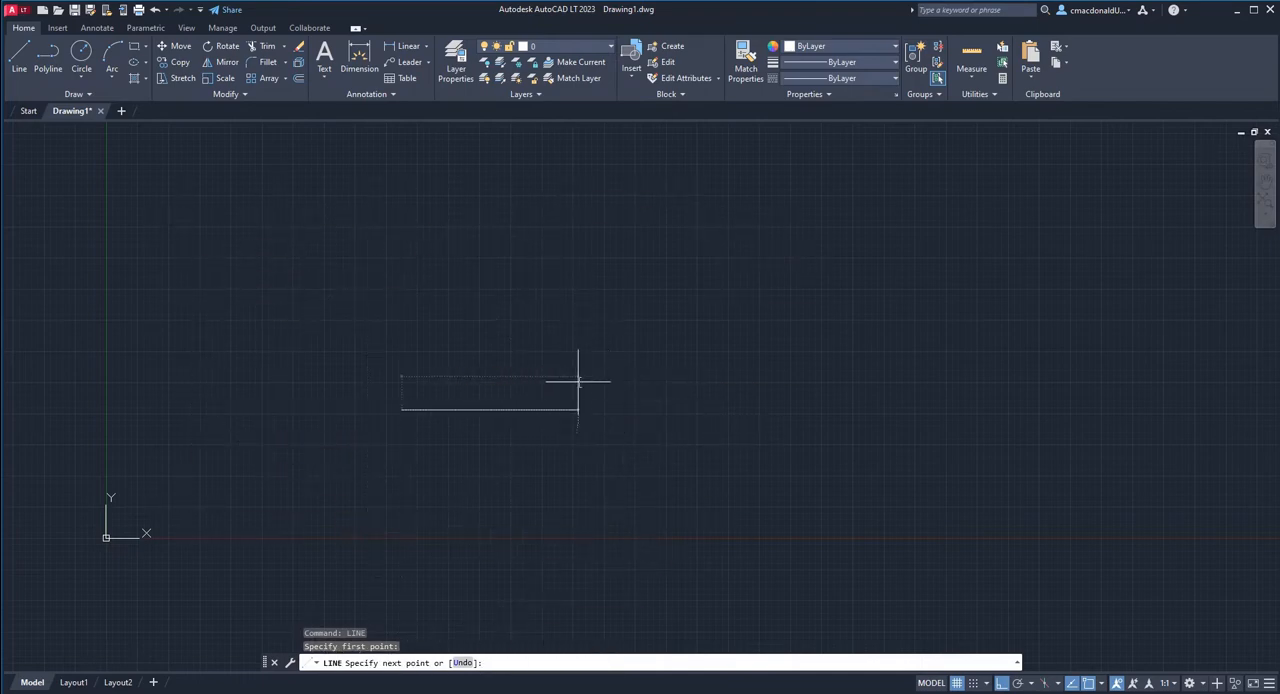
pyautogui.click(579, 376)
pyautogui.click(560, 186)
pyautogui.click(462, 188)
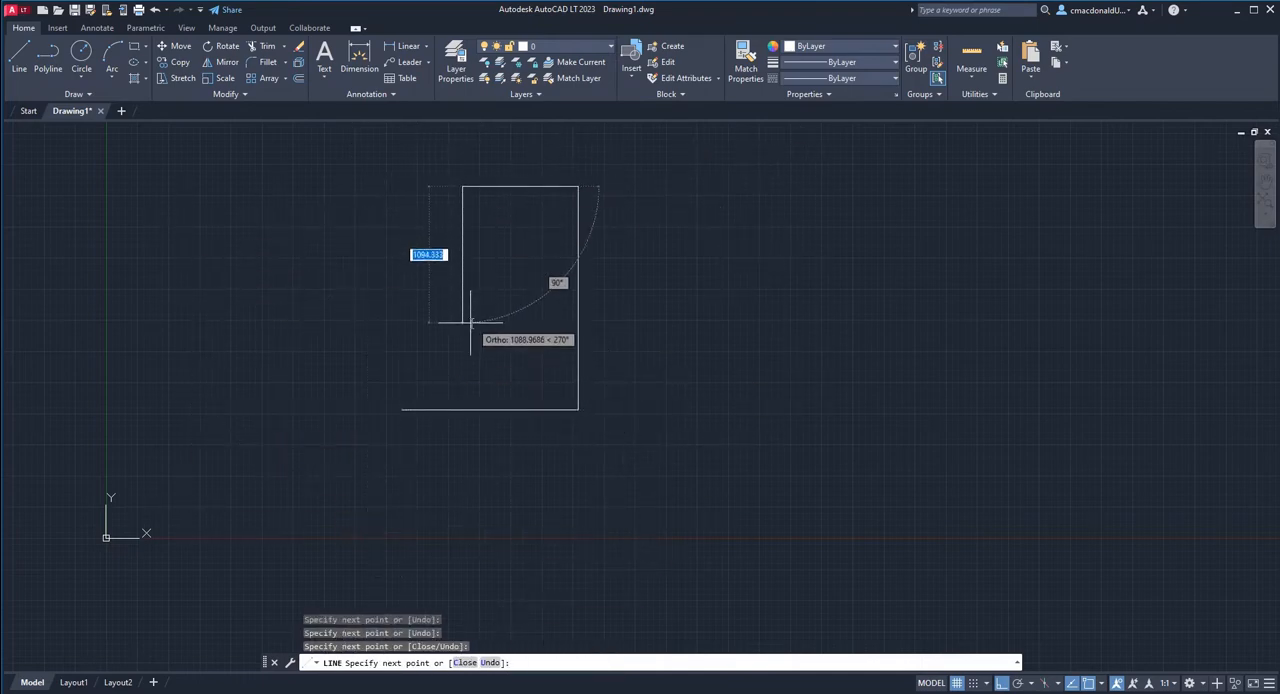
pyautogui.click(466, 301)
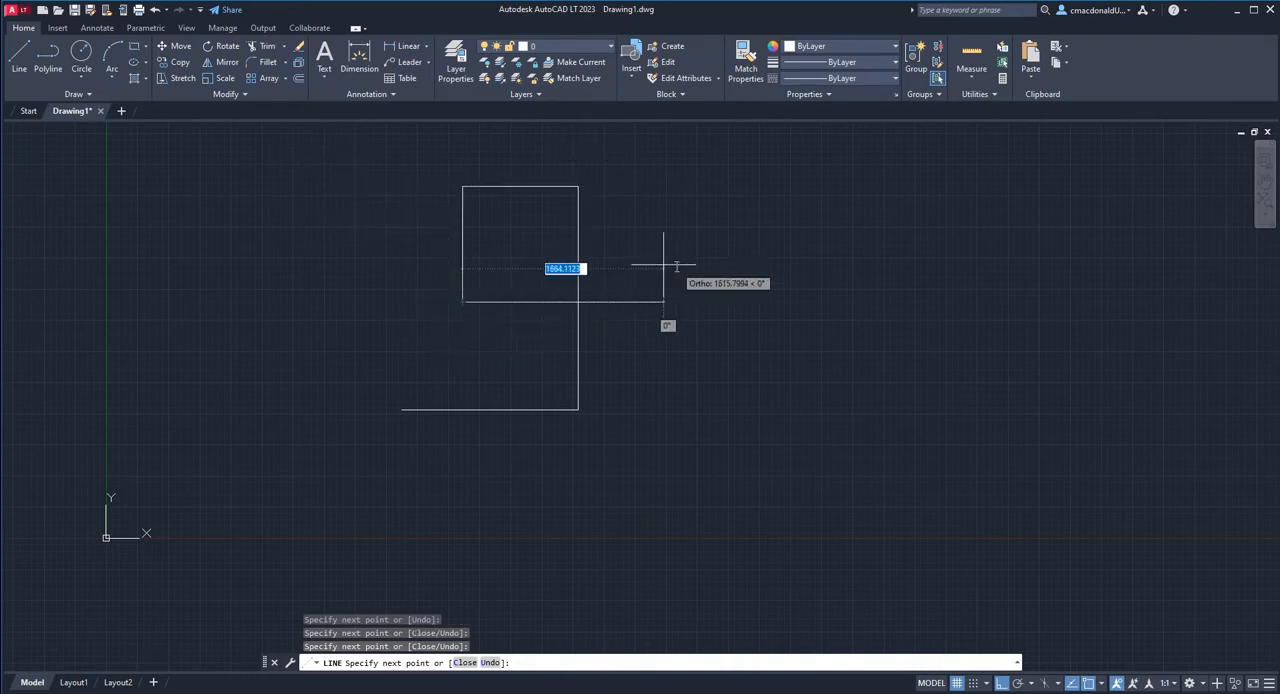
pyautogui.click(743, 292)
pyautogui.click(748, 389)
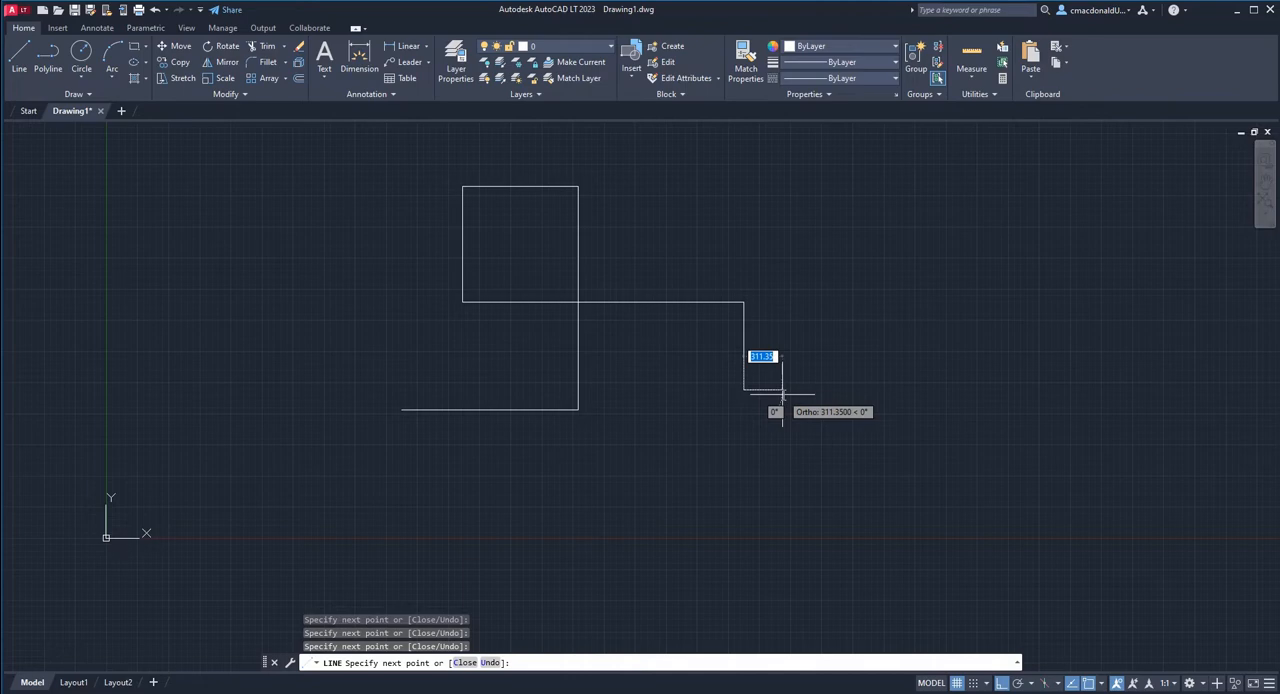
pyautogui.press('Escape')
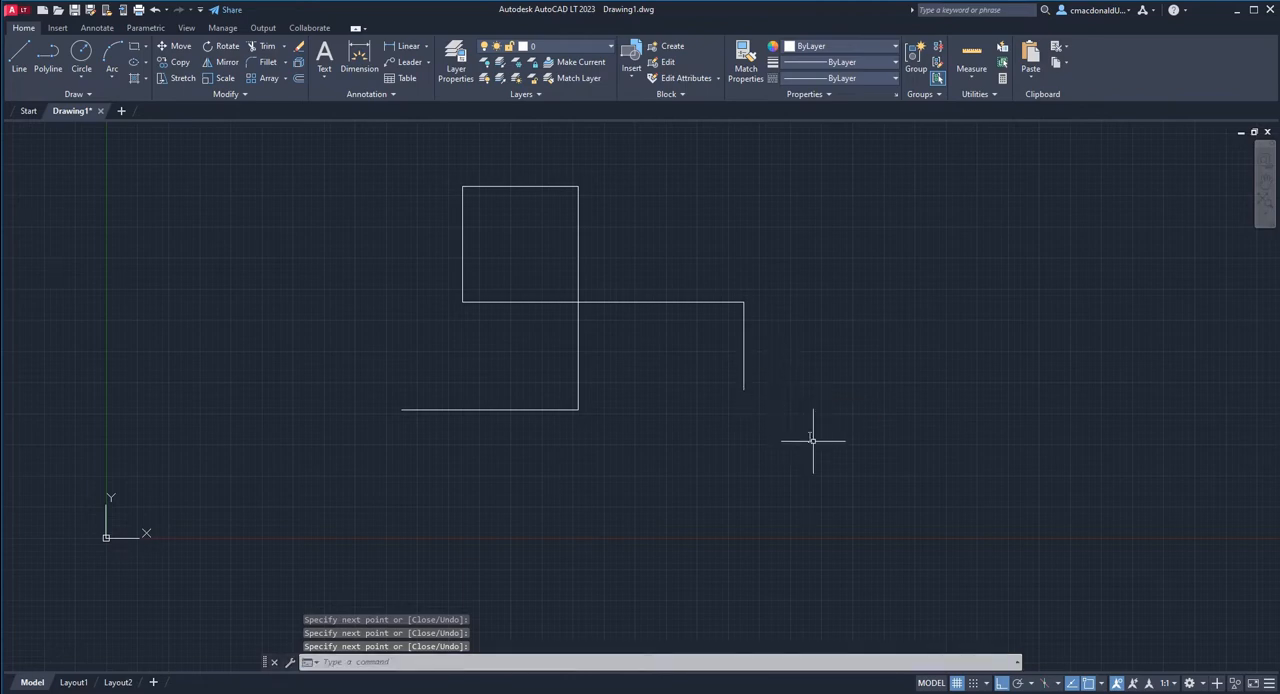
# Turn off Ortho mode and turn polar tracking back on, leaving the Line command without drawing anything.
pyautogui.click(1002, 684)
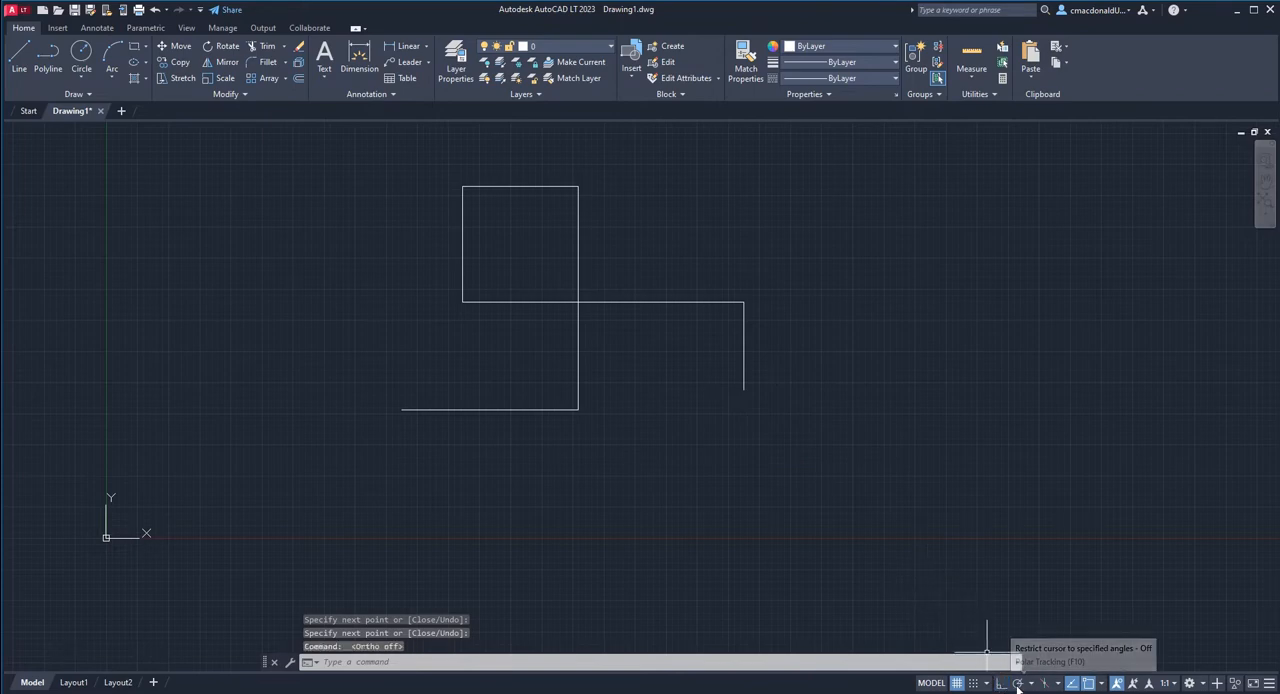
pyautogui.click(1018, 685)
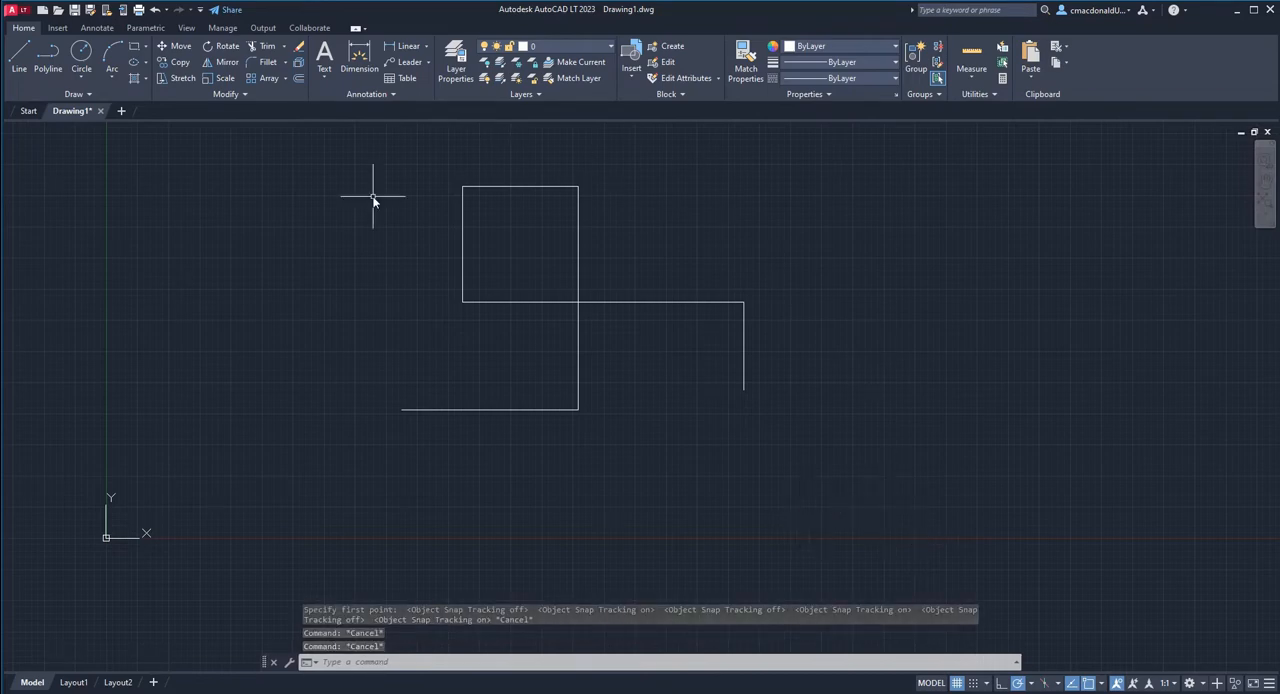
pyautogui.click(19, 58)
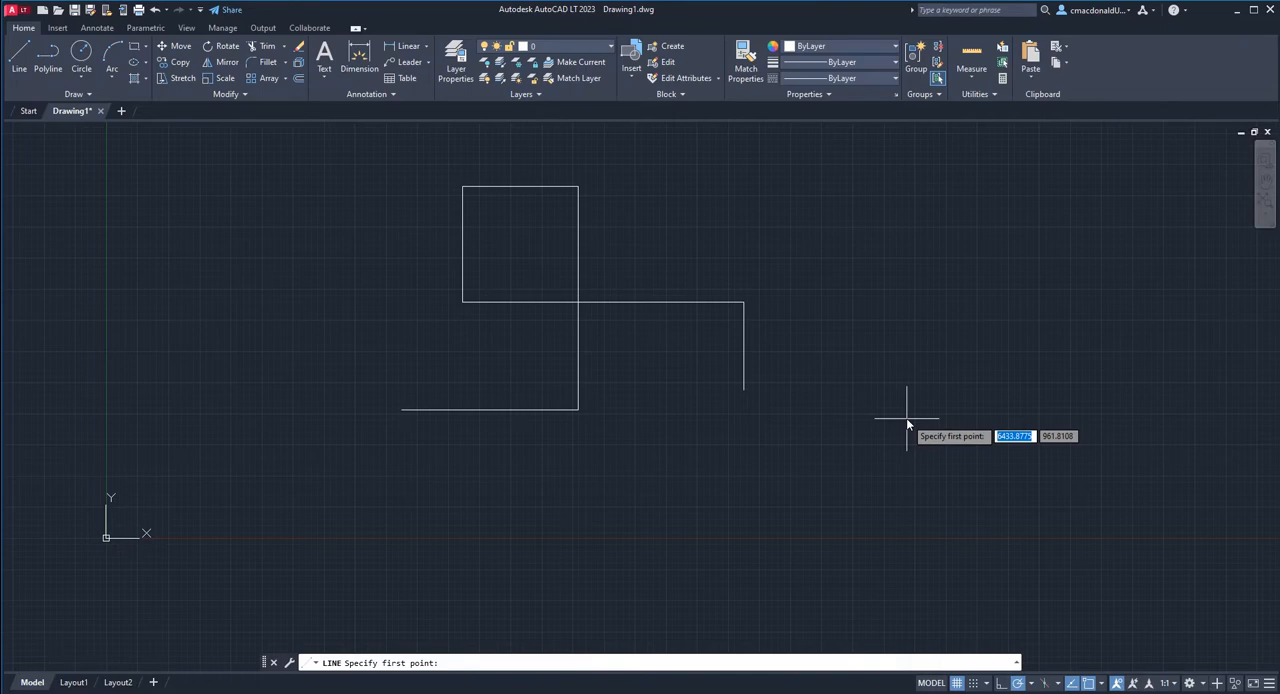
pyautogui.press('Escape')
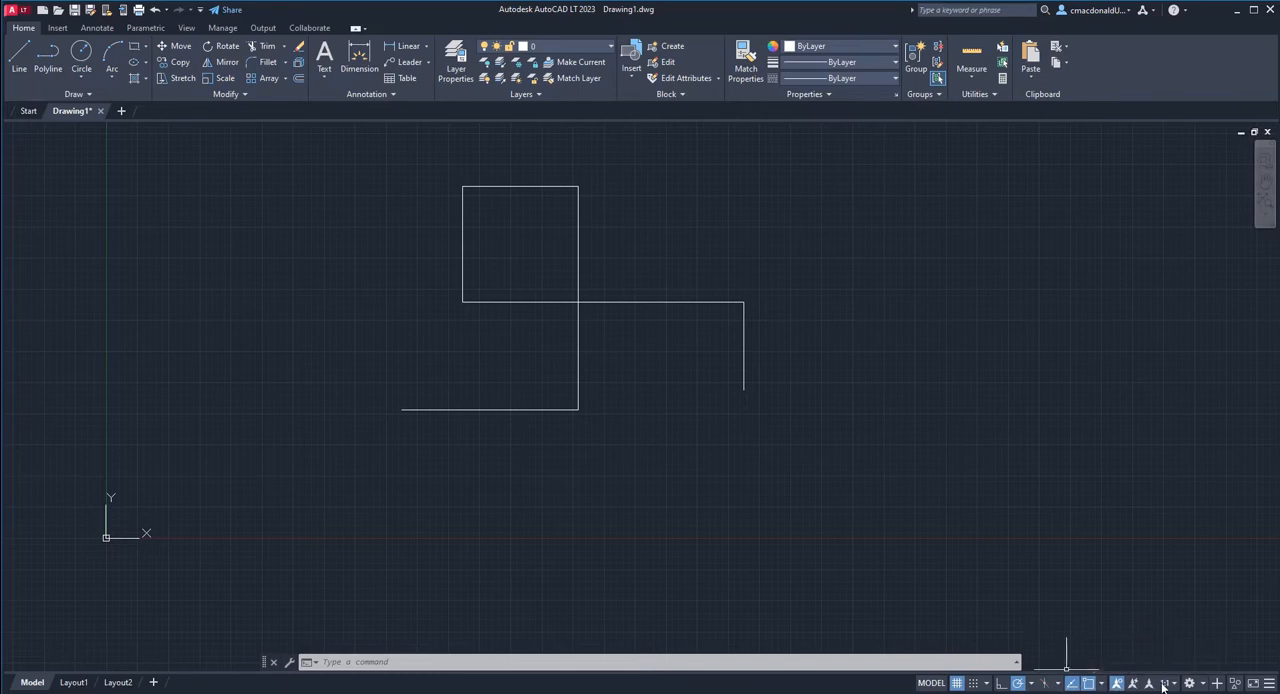
# Add the Dynamic Input toggle to the status bar through its customization options.
pyautogui.click(1269, 683)
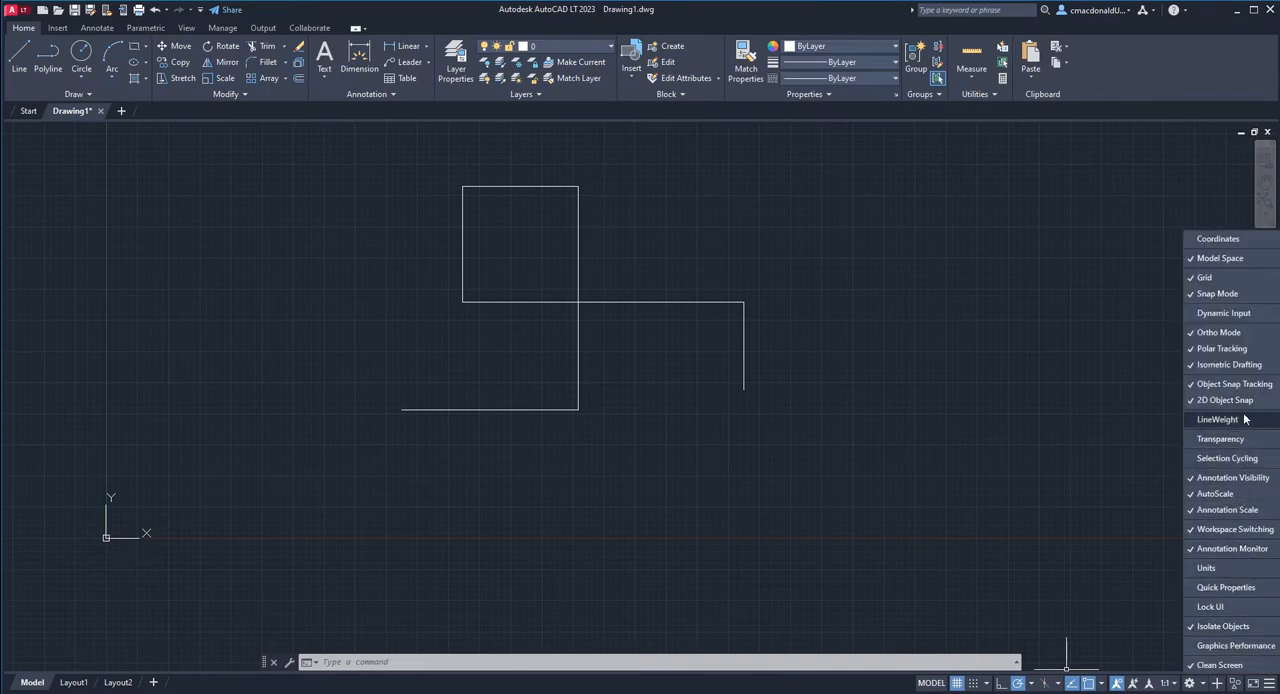
pyautogui.click(1245, 314)
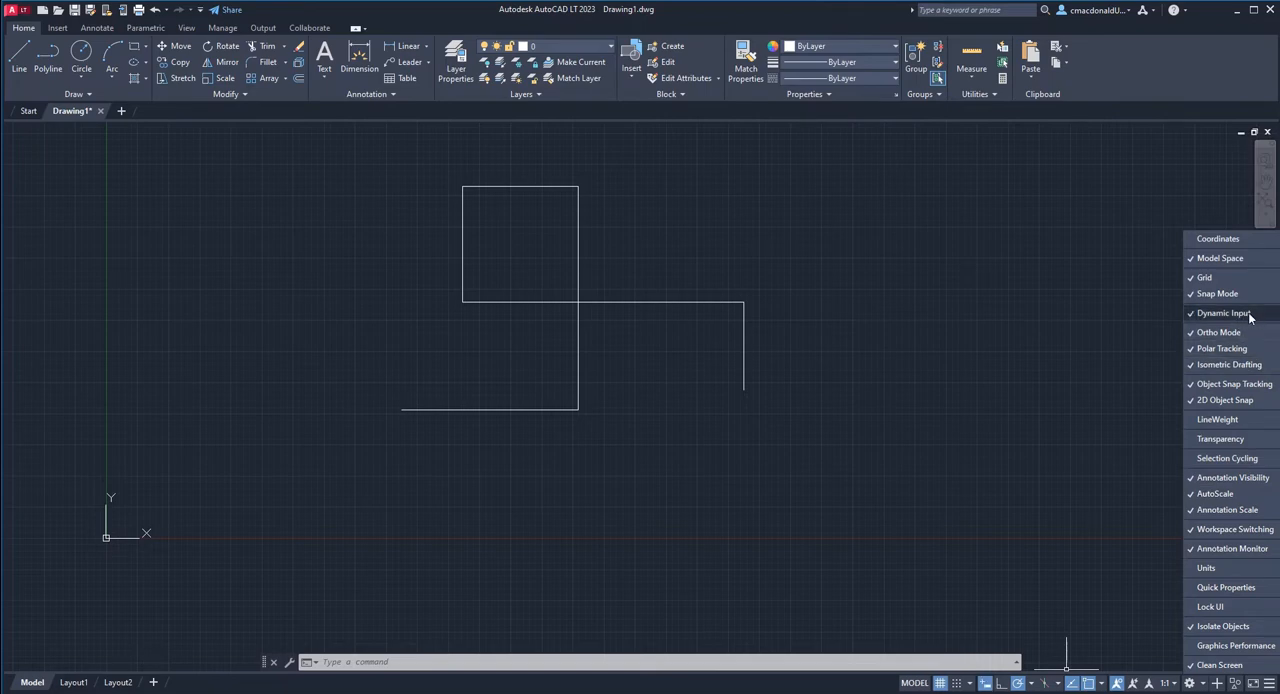
pyautogui.click(1044, 545)
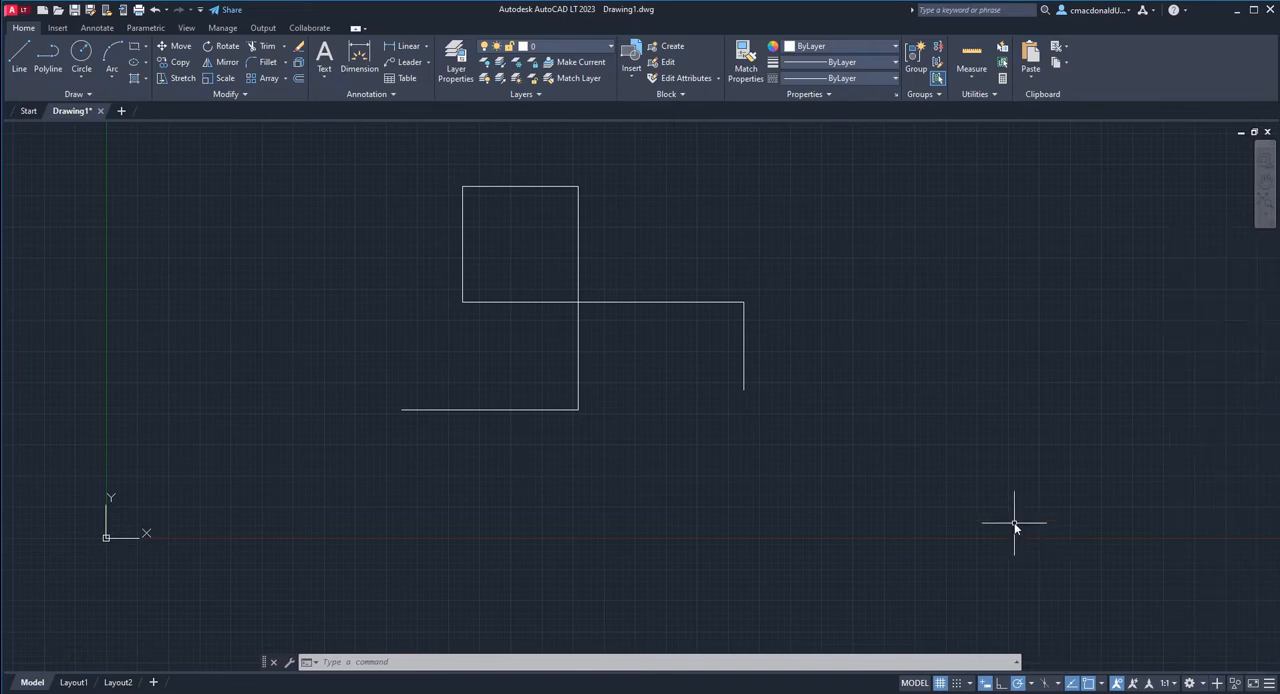
# Turn on Dynamic Input and draw a line 1800 long at 65° in the empty area beside the orthogonal line chain.
pyautogui.click(986, 684)
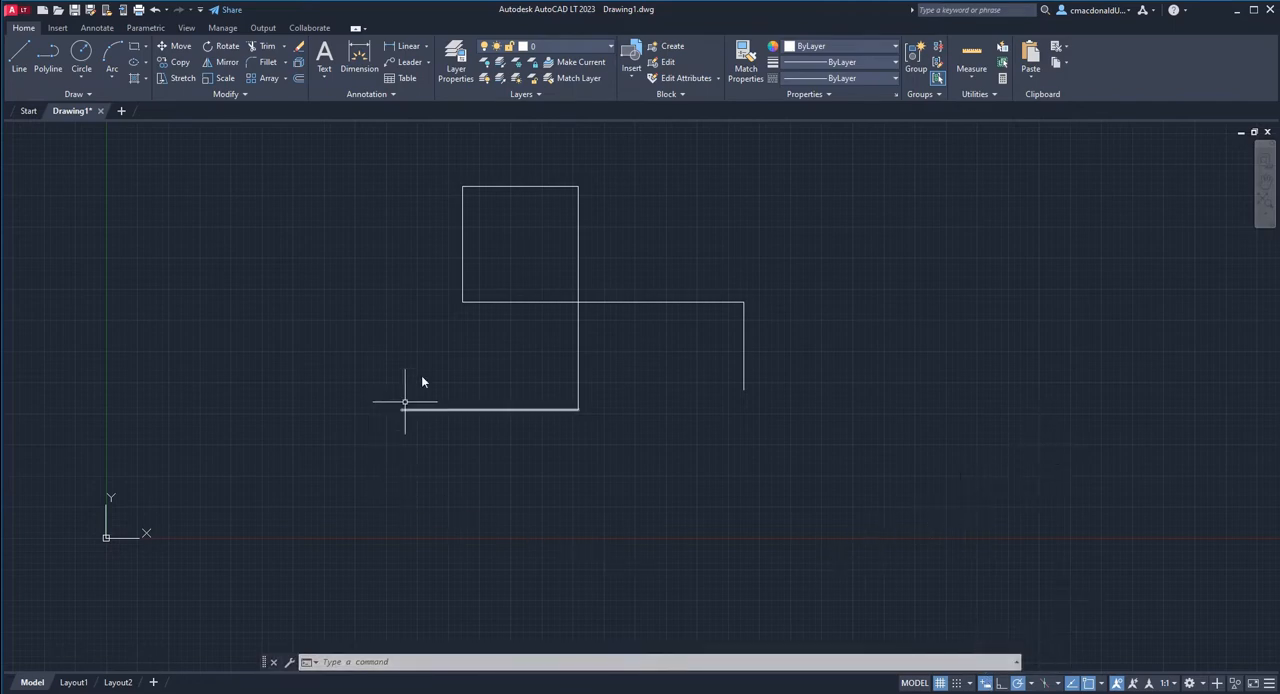
pyautogui.click(15, 57)
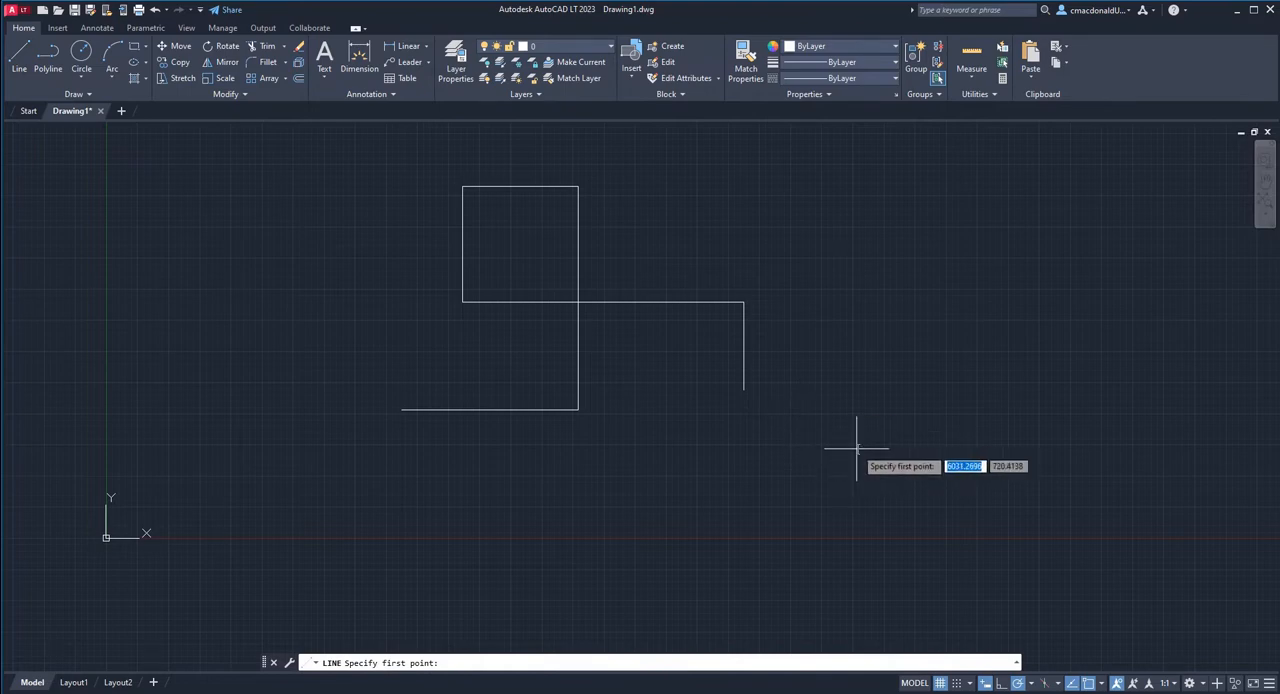
pyautogui.click(893, 357)
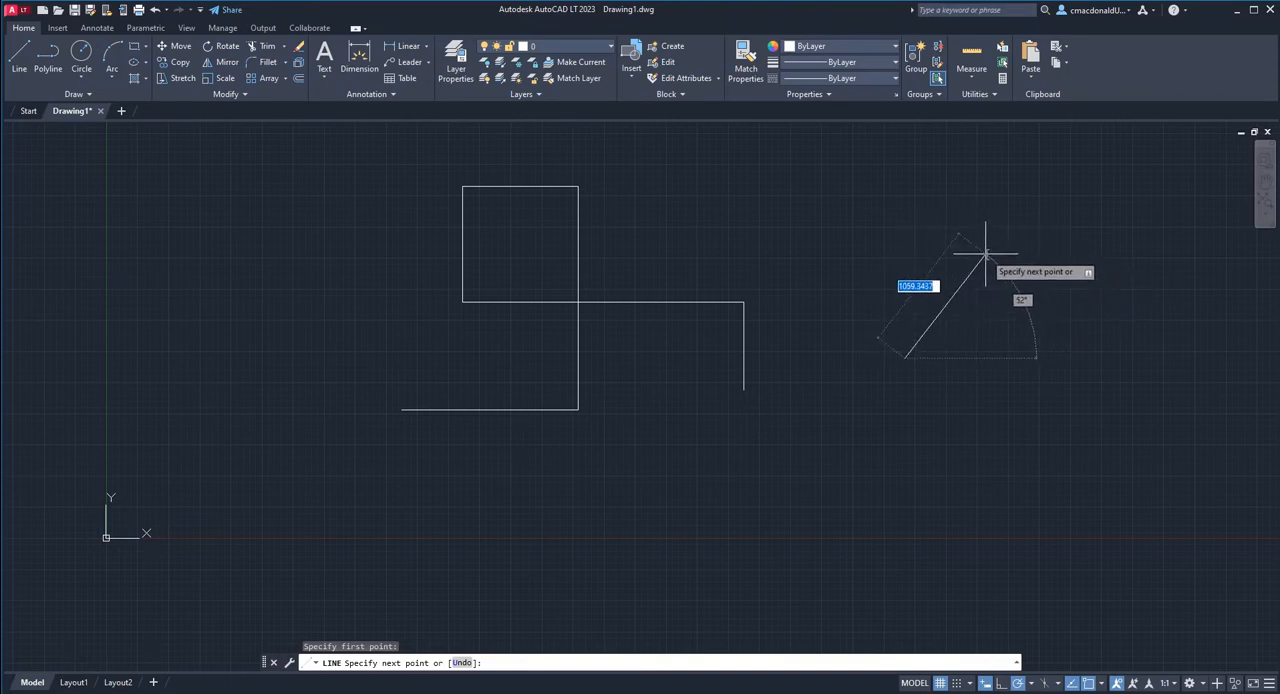
pyautogui.write('1800')
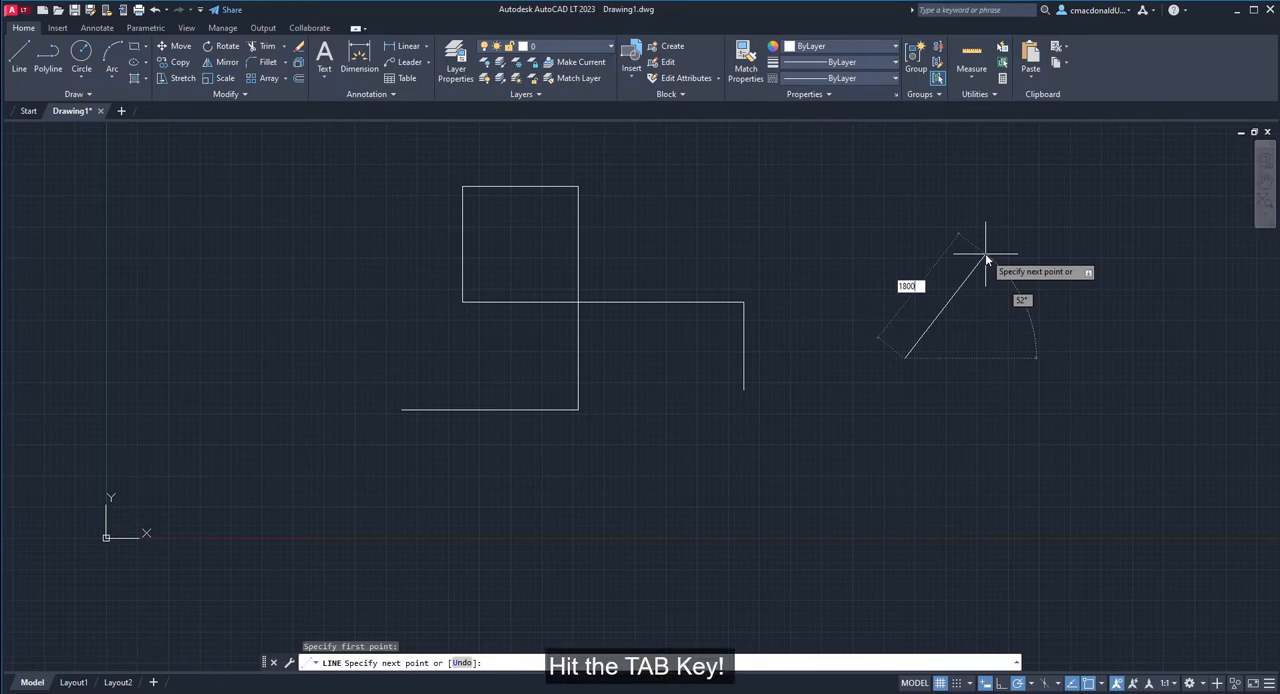
pyautogui.press('Tab')
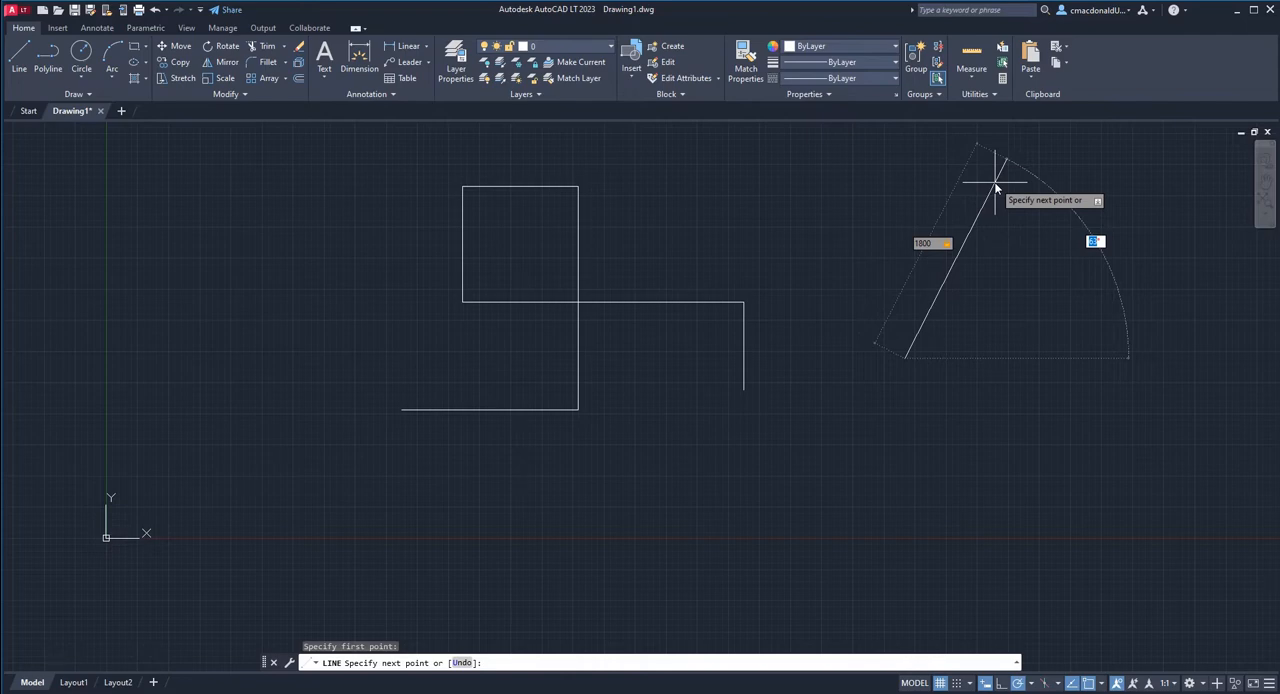
pyautogui.write('65')
pyautogui.press('Return')
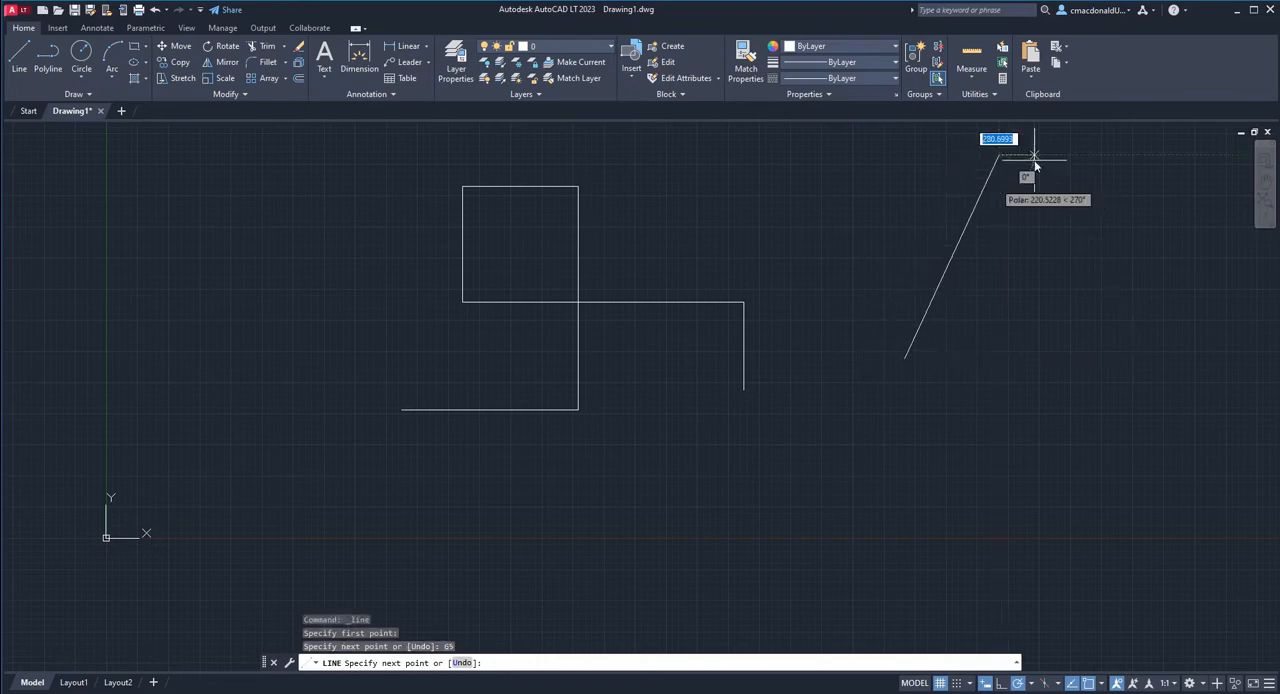
pyautogui.moveTo(1131, 339)
pyautogui.mouseDown(button='middle')
pyautogui.moveTo(1133, 370)
pyautogui.moveTo(937, 420)
pyautogui.mouseUp(button='middle')
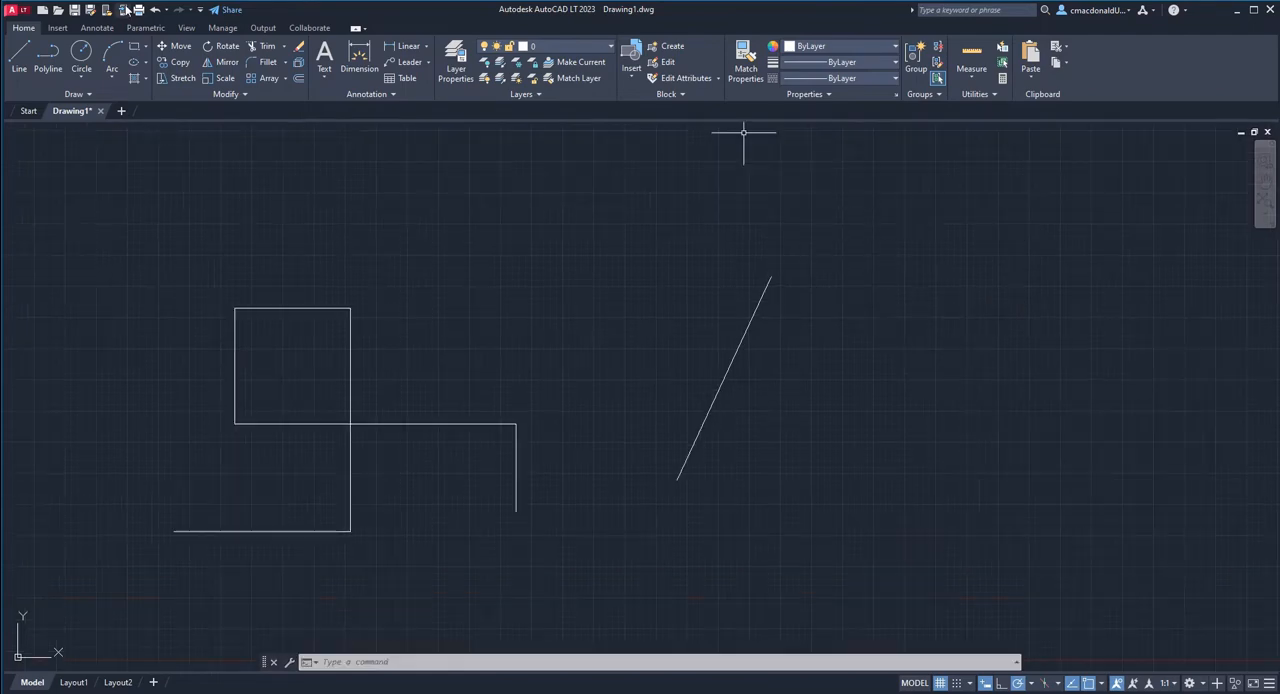
# Draw a line 700 long at 45° from the upper endpoint of the 65° line.
pyautogui.click(19, 58)
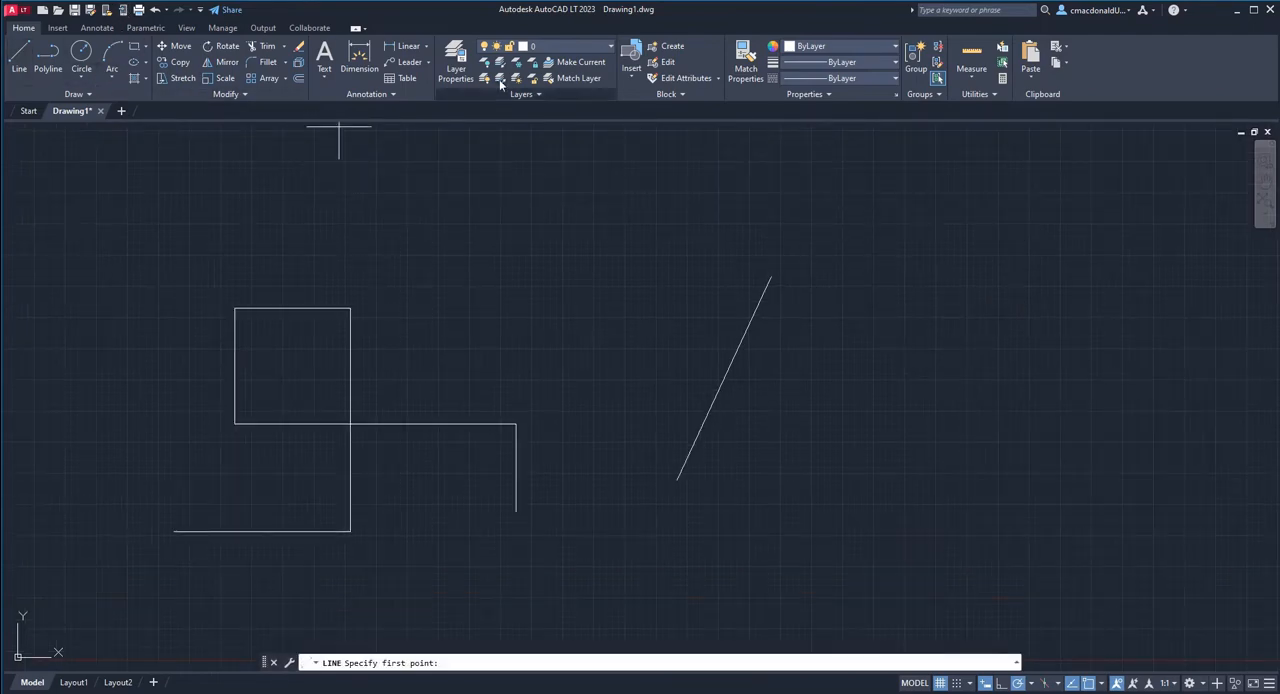
pyautogui.click(769, 276)
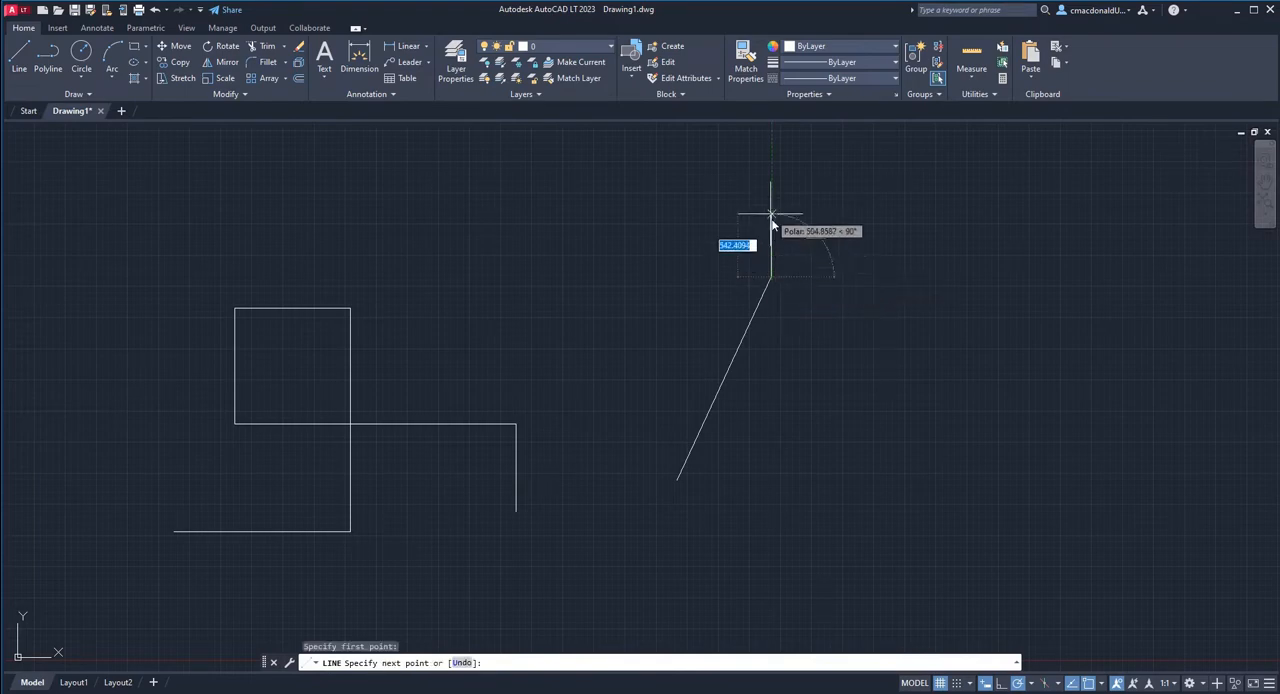
pyautogui.moveTo(625, 185); pyautogui.dragTo(517, 312, button='middle')
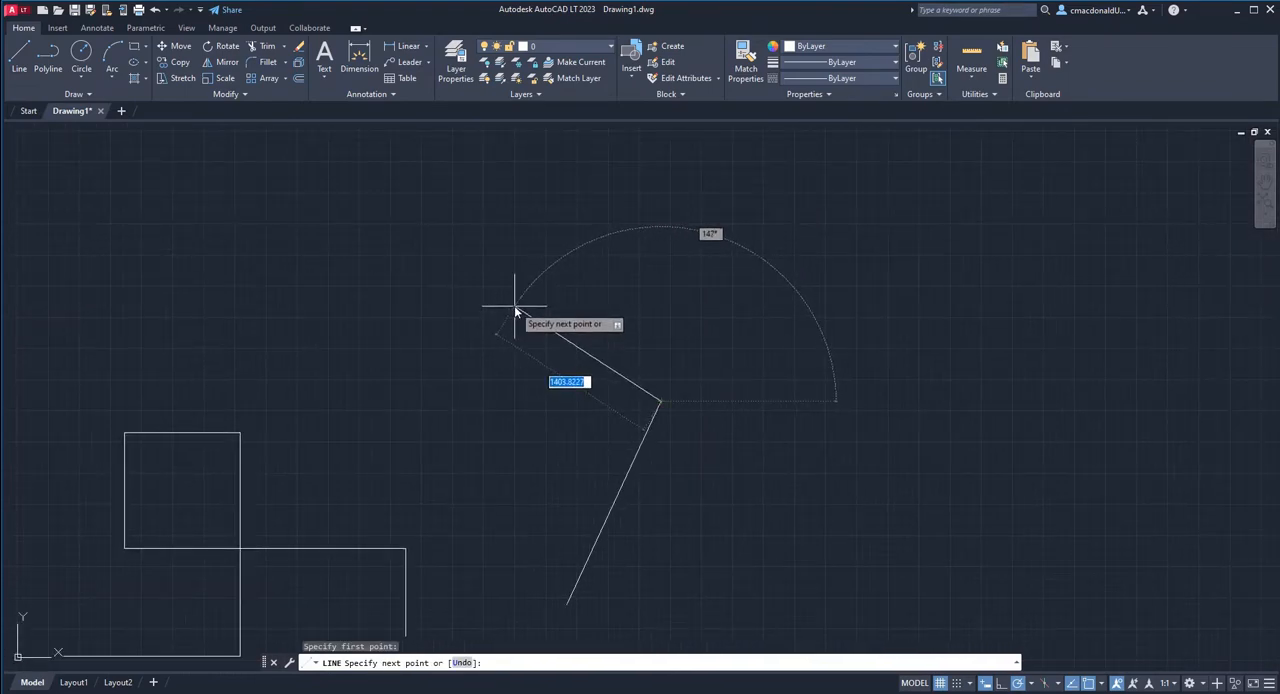
pyautogui.write('799')
pyautogui.press('BackSpace')
pyautogui.press('BackSpace')
pyautogui.write('00')
pyautogui.press('Tab')
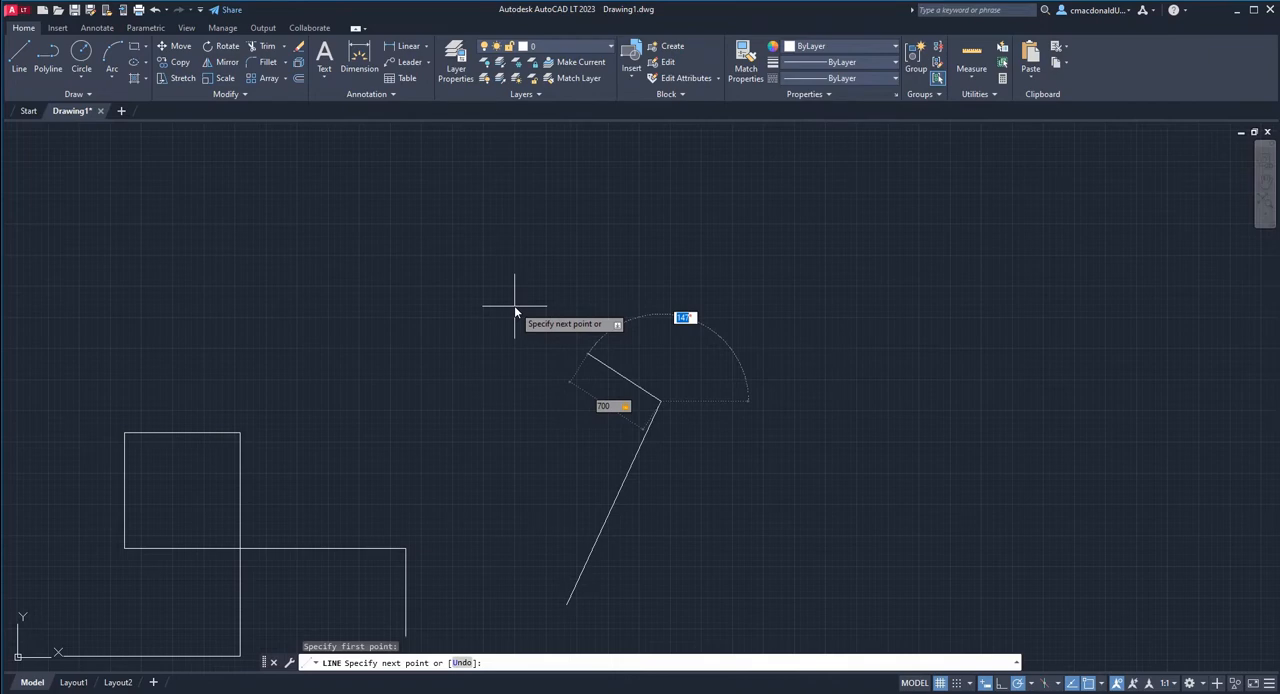
pyautogui.write('45')
pyautogui.press('Return')
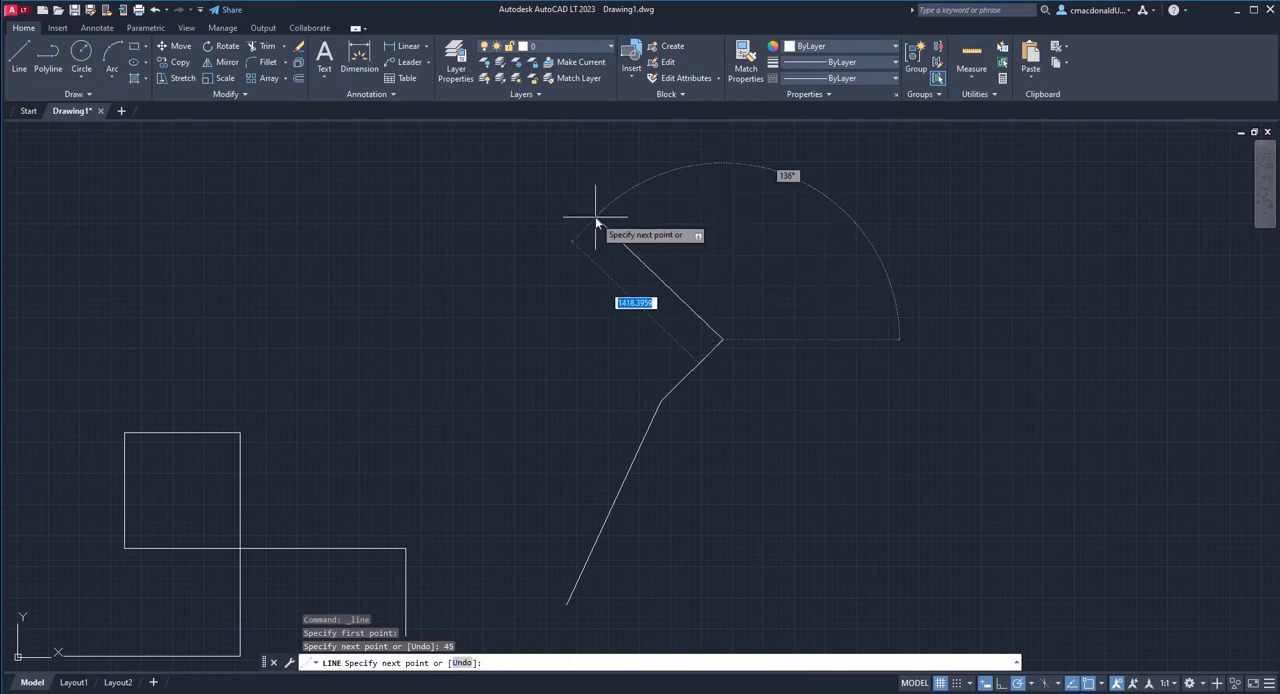
# Continue from the end of the 45° segment with a line 1500 long at 270°, and end the Line command.
pyautogui.write('1500')
pyautogui.press('Tab')
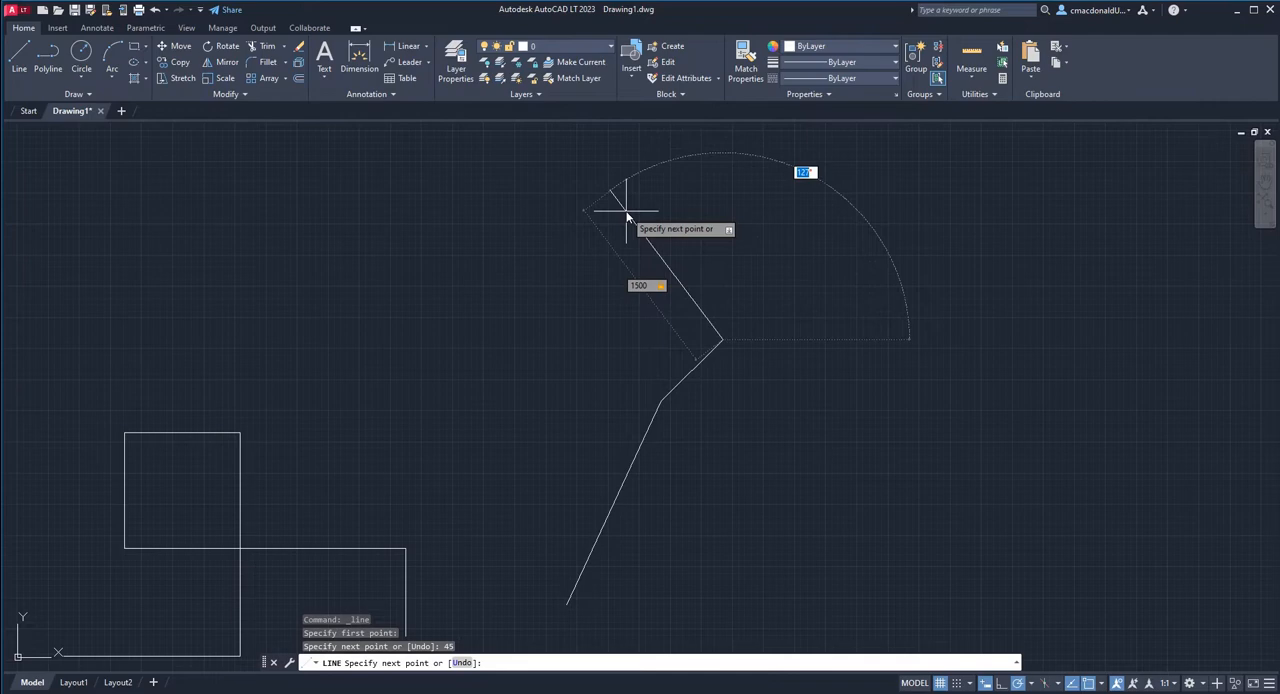
pyautogui.write('270')
pyautogui.press('Return')
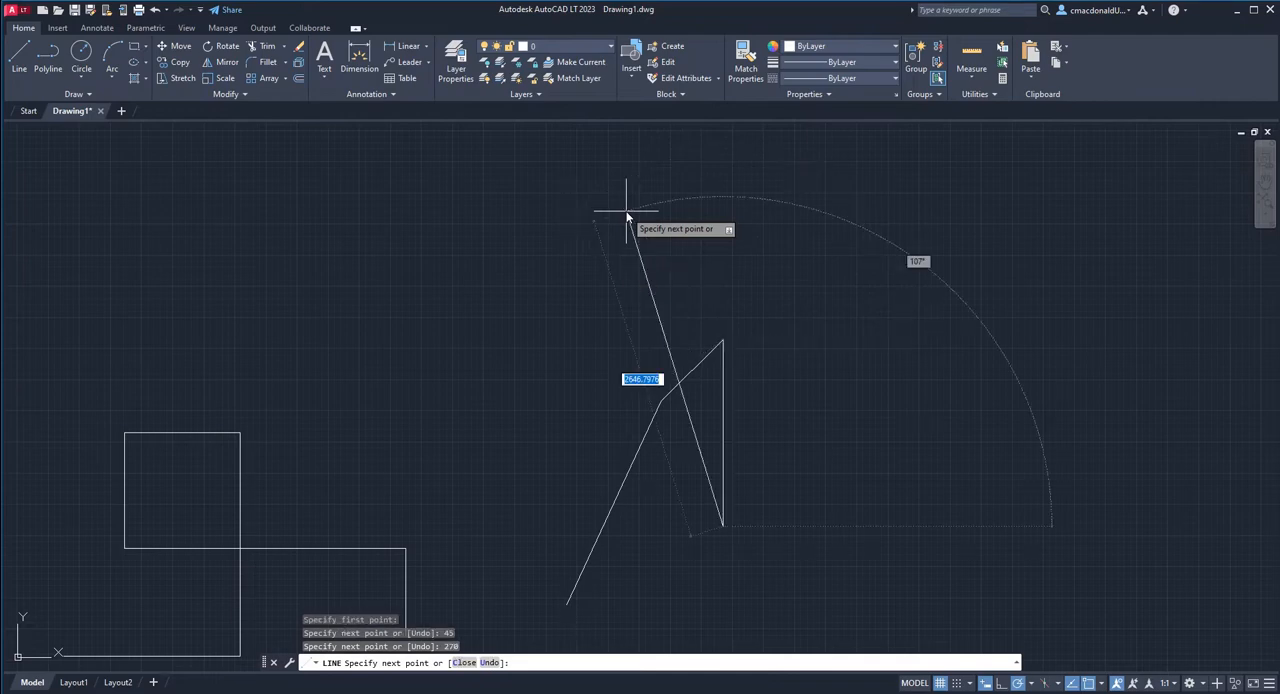
pyautogui.press('Escape')
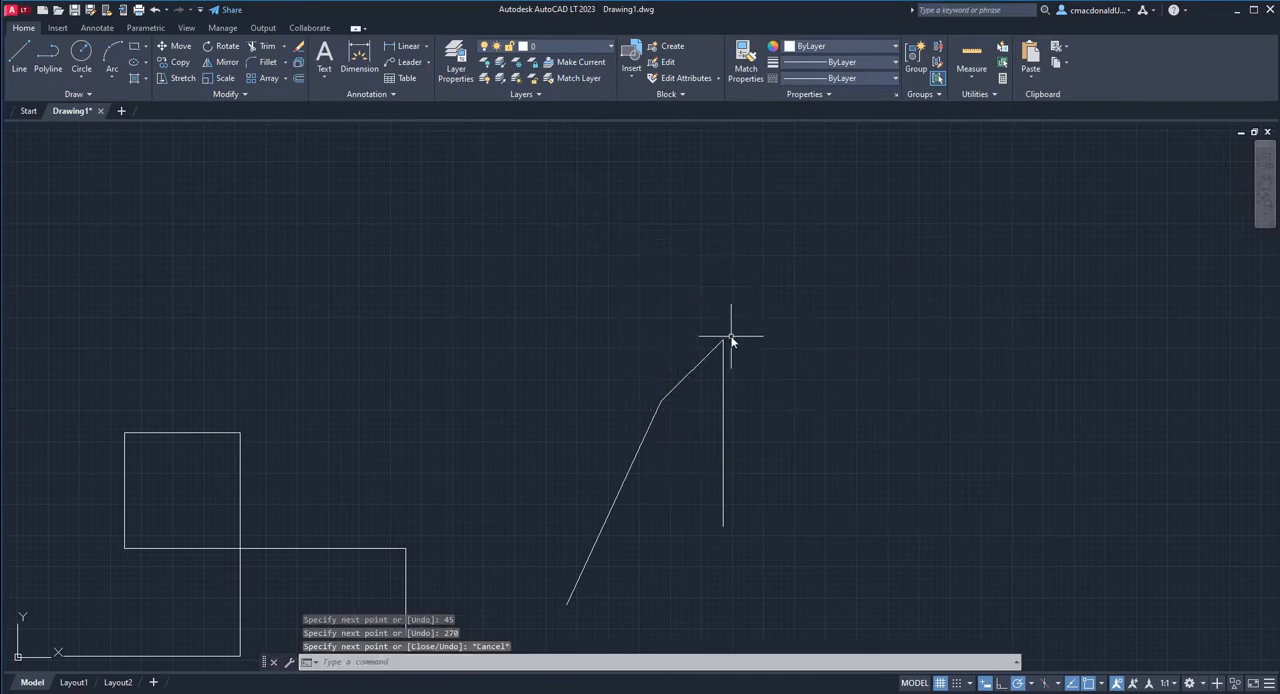